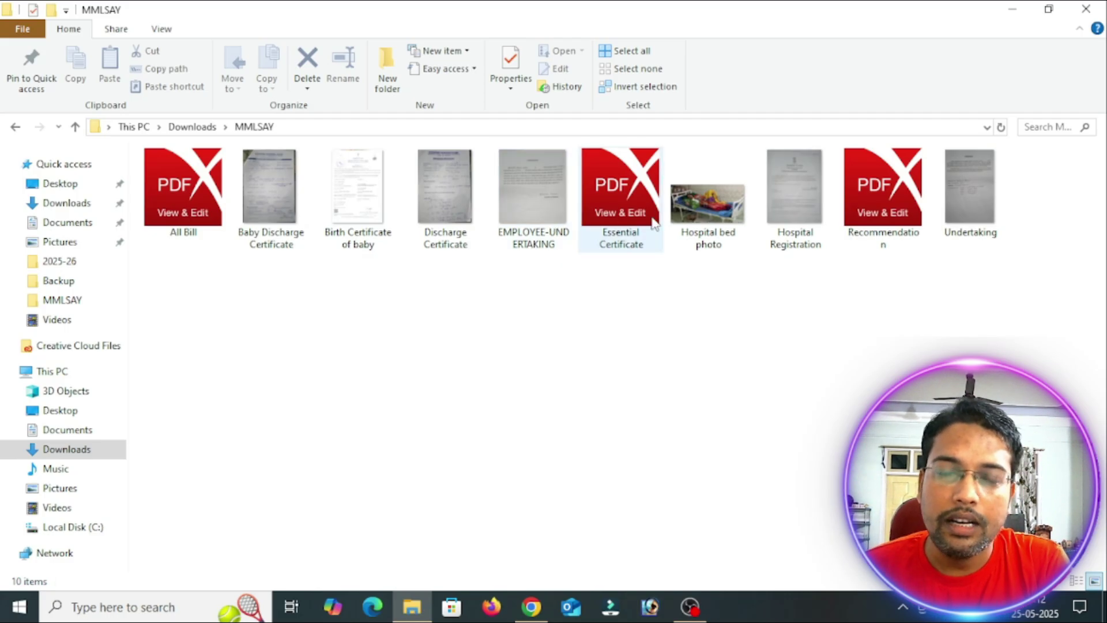
In the MMLSAY folder, select All Bill, Baby Discharge, Birth, Discharge, EMPLOYEE-UNDERTAKING and Essential Certificate in turn
left_click(190, 203)
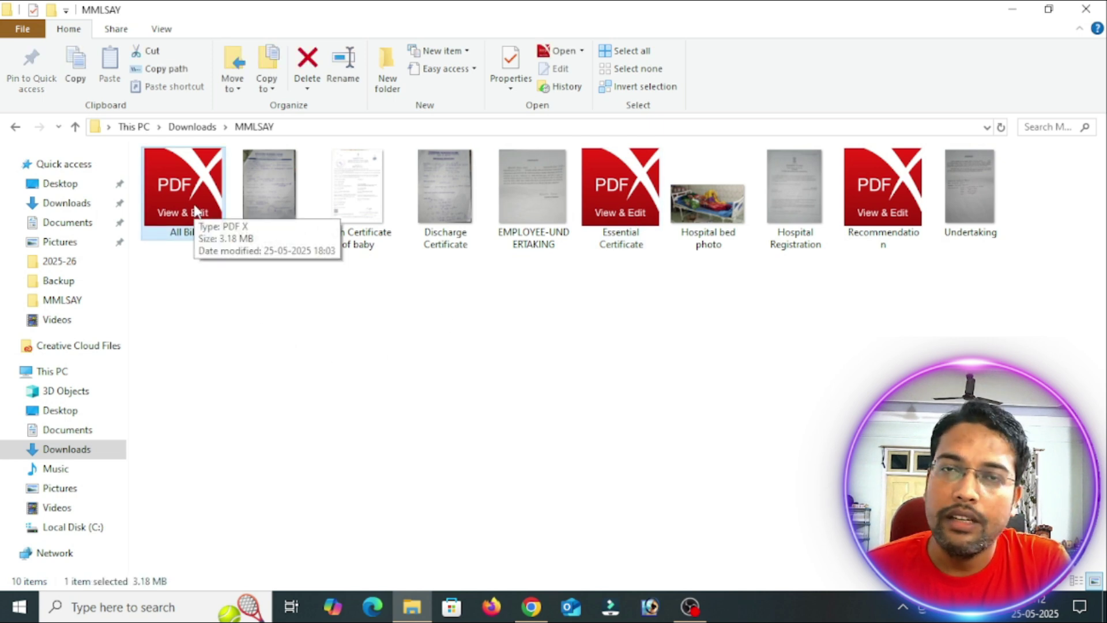
left_click(275, 203)
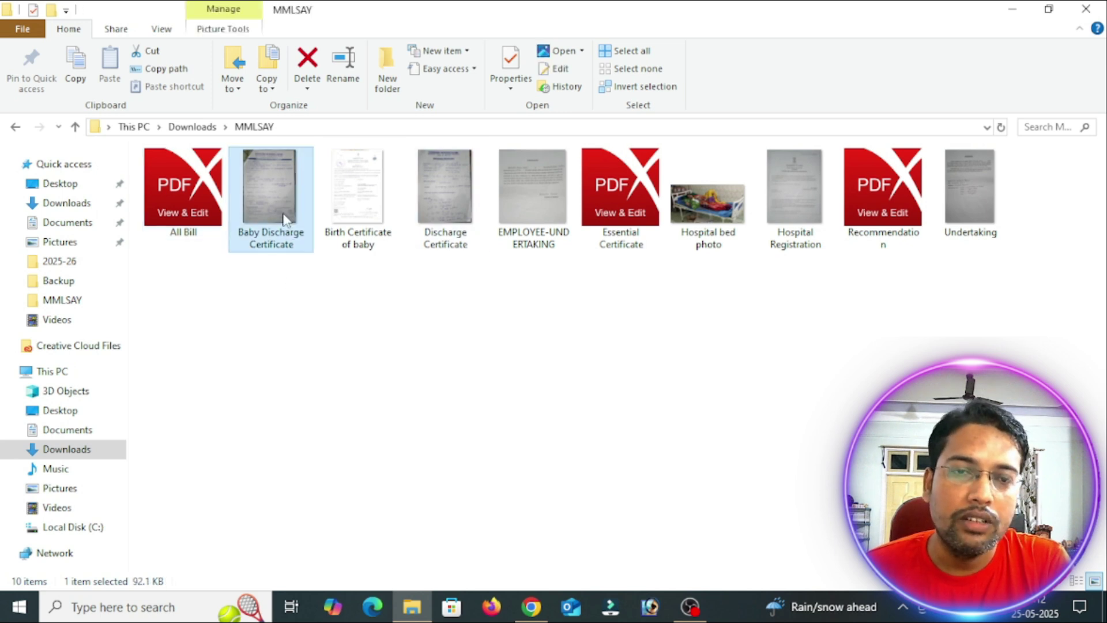
left_click(367, 242)
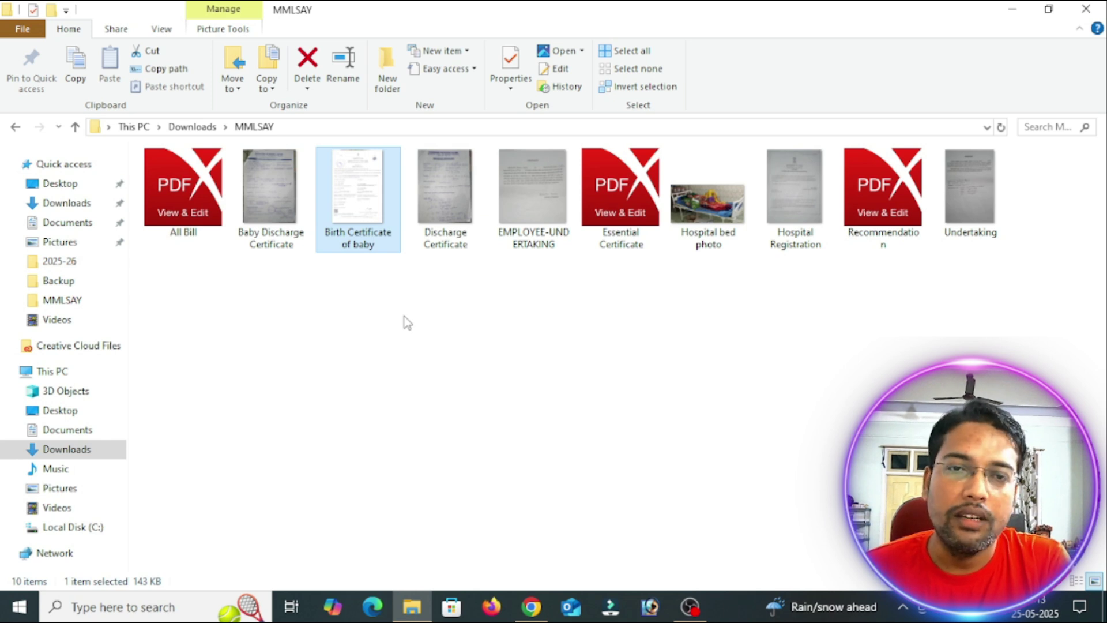
left_click(434, 178)
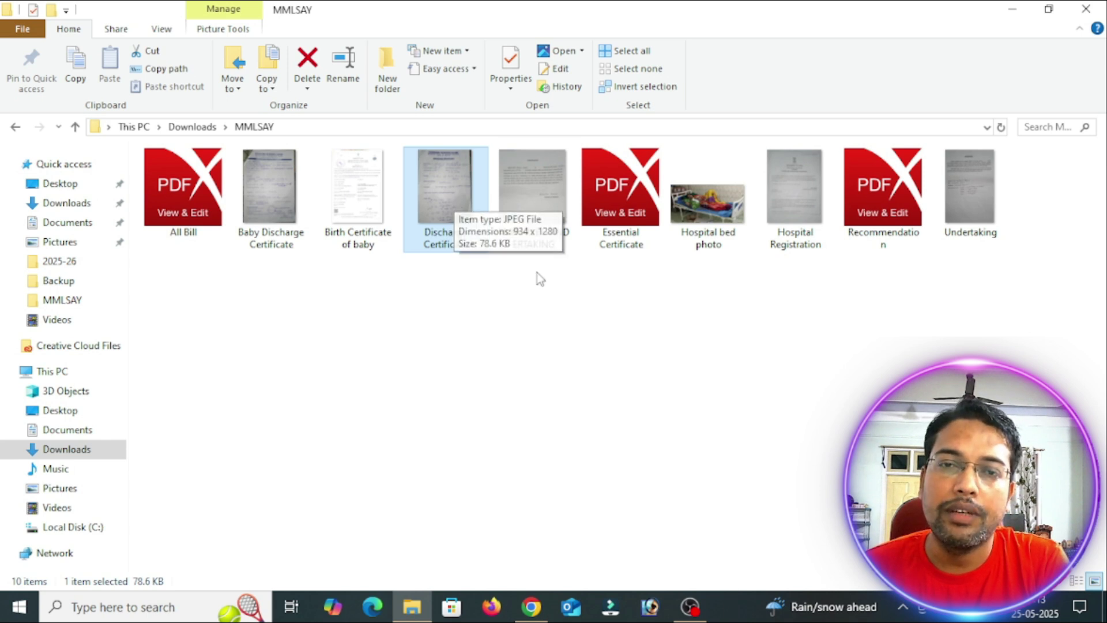
left_click(549, 239)
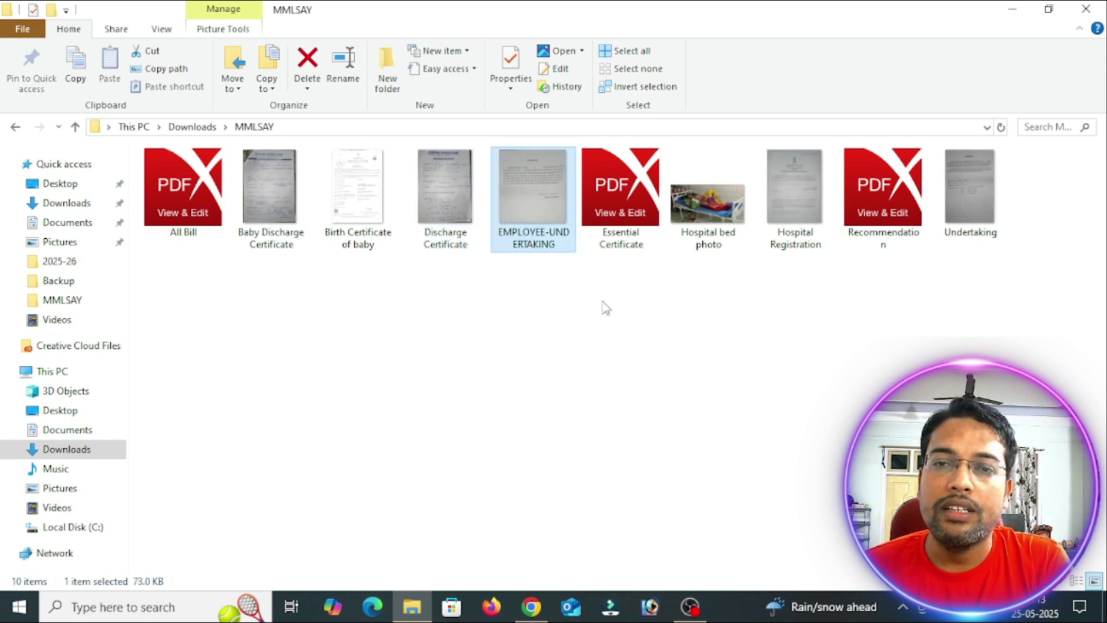
left_click(604, 207)
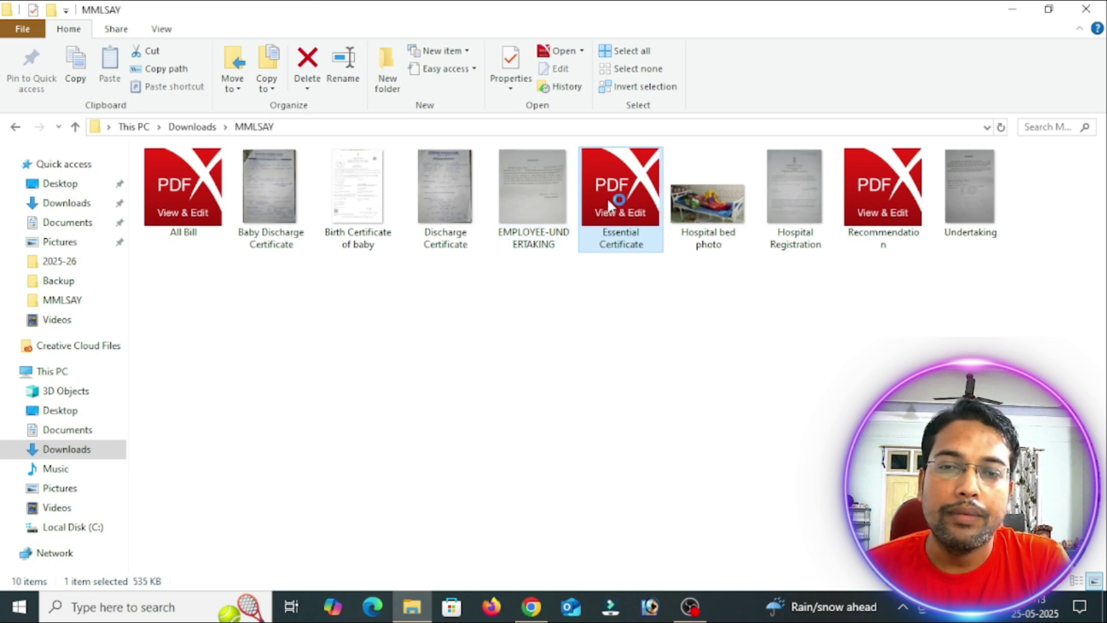
Open Essential Certificate.pdf in PDF X and review its eight bills down to the 49045 total
double_click(607, 196)
scroll(702, 348, "down", 6)
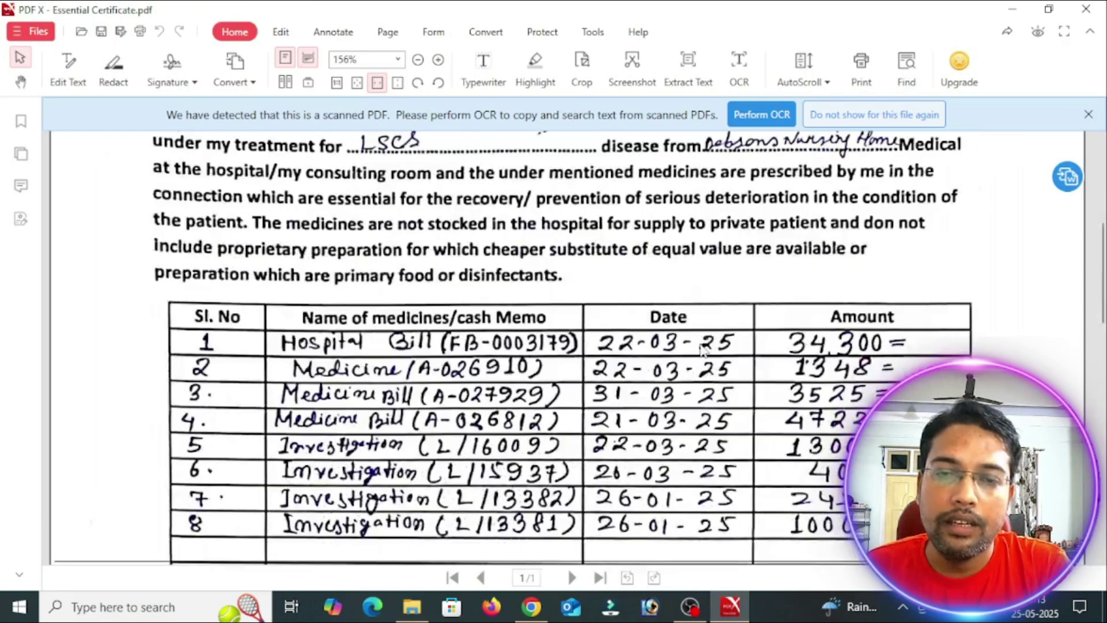
scroll(626, 314, "down", 1)
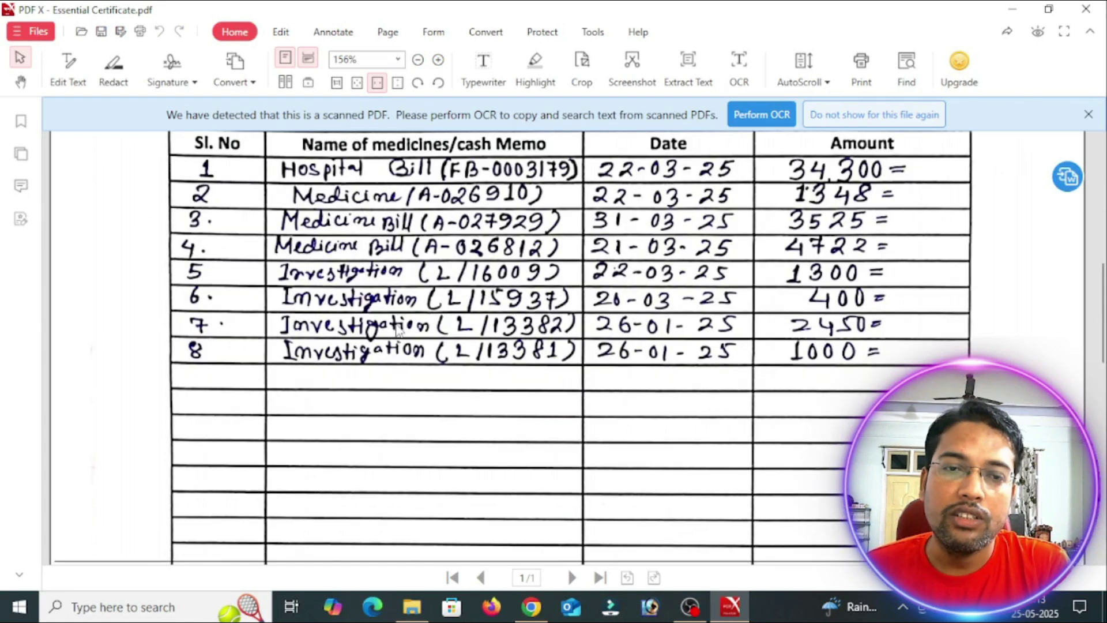
scroll(863, 317, "down", 5)
scroll(863, 317, "down", 7)
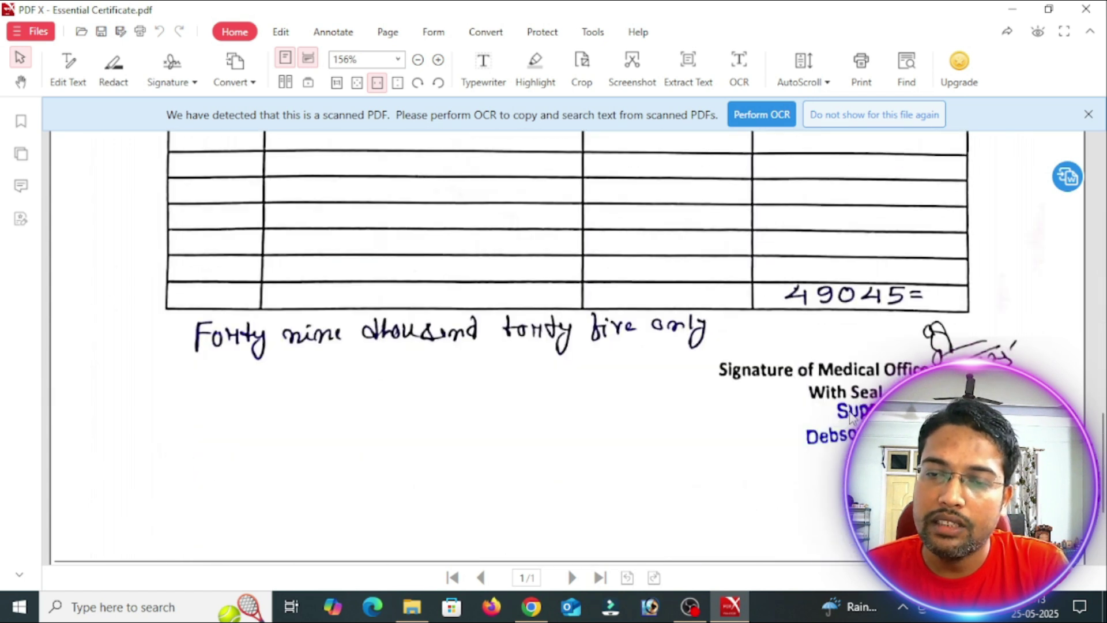
scroll(845, 432, "up", 5)
scroll(845, 433, "up", 15)
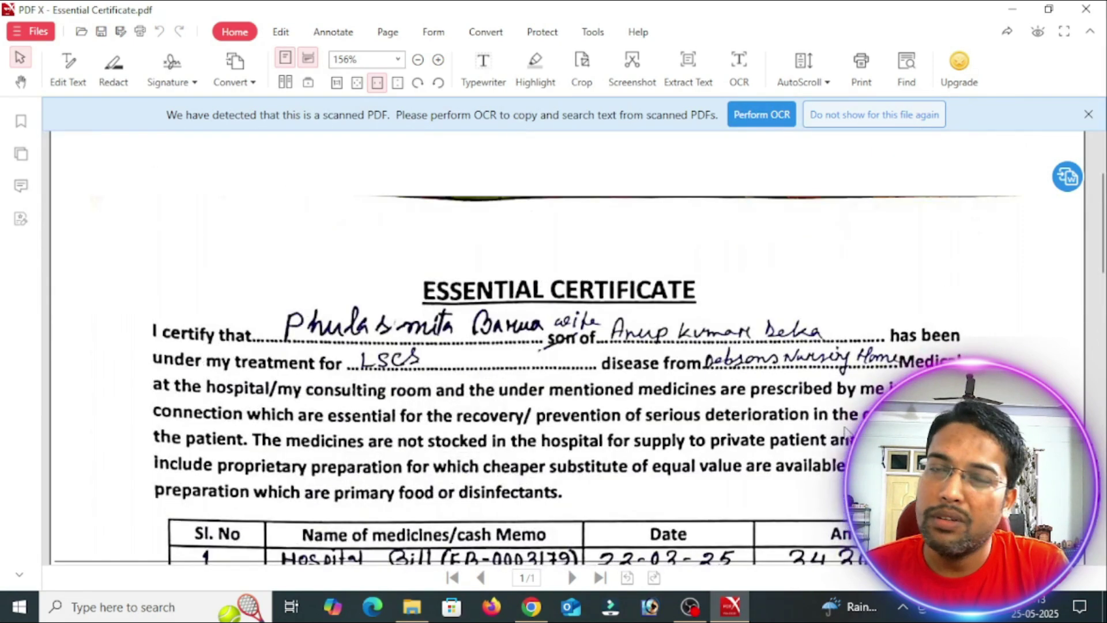
left_click(412, 607)
Open Recommendation.pdf in PDF X, scroll through its four scanned pages, then return to MMLSAY
left_click(503, 352)
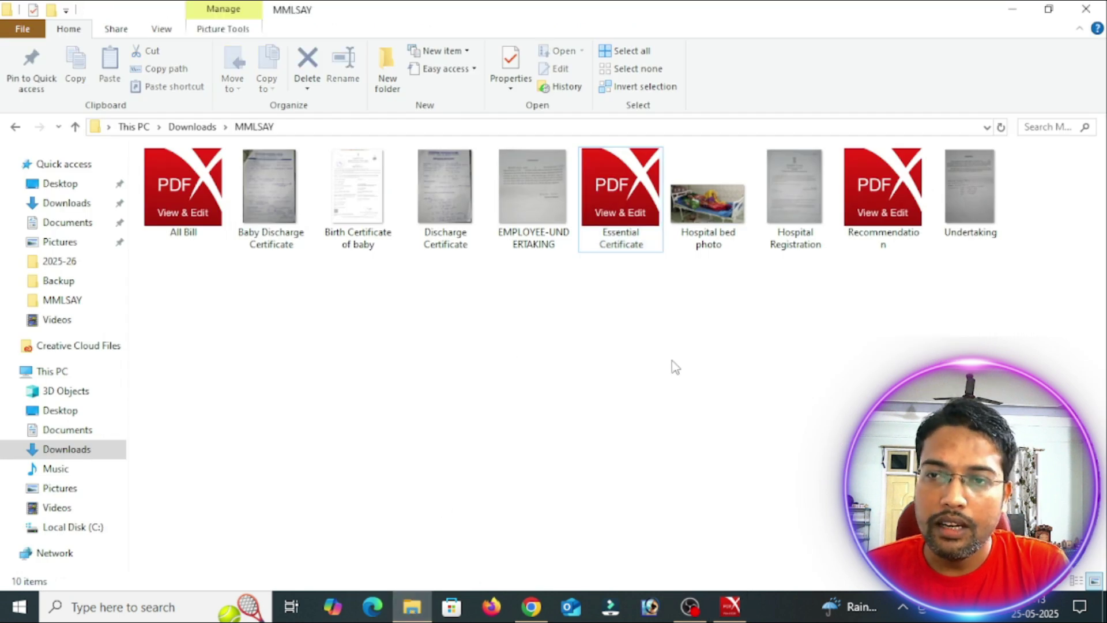
left_click(892, 187)
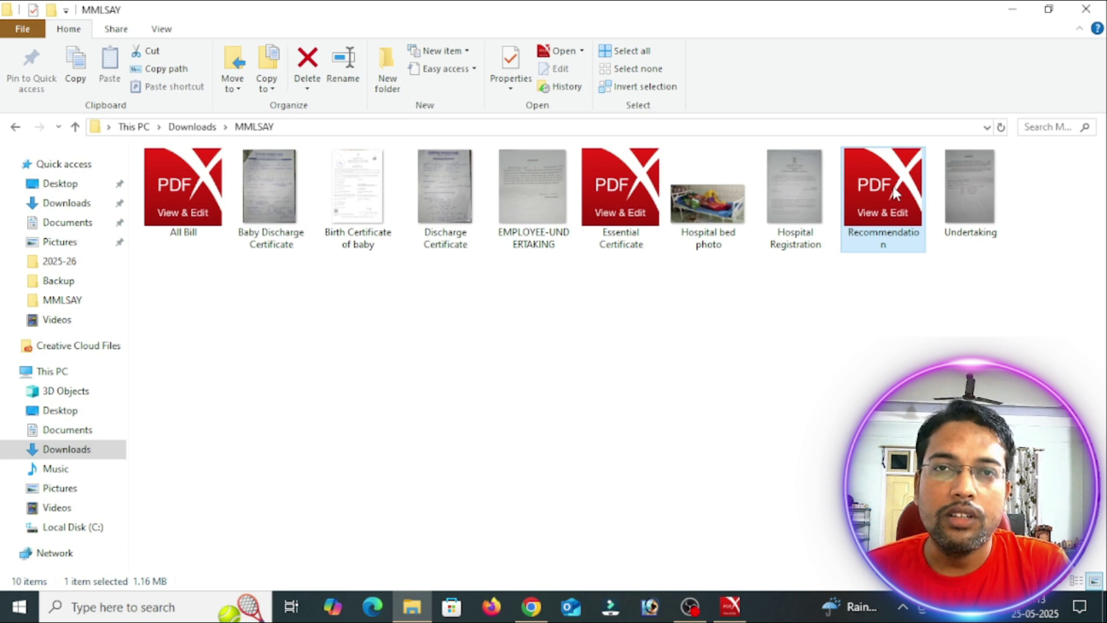
double_click(893, 186)
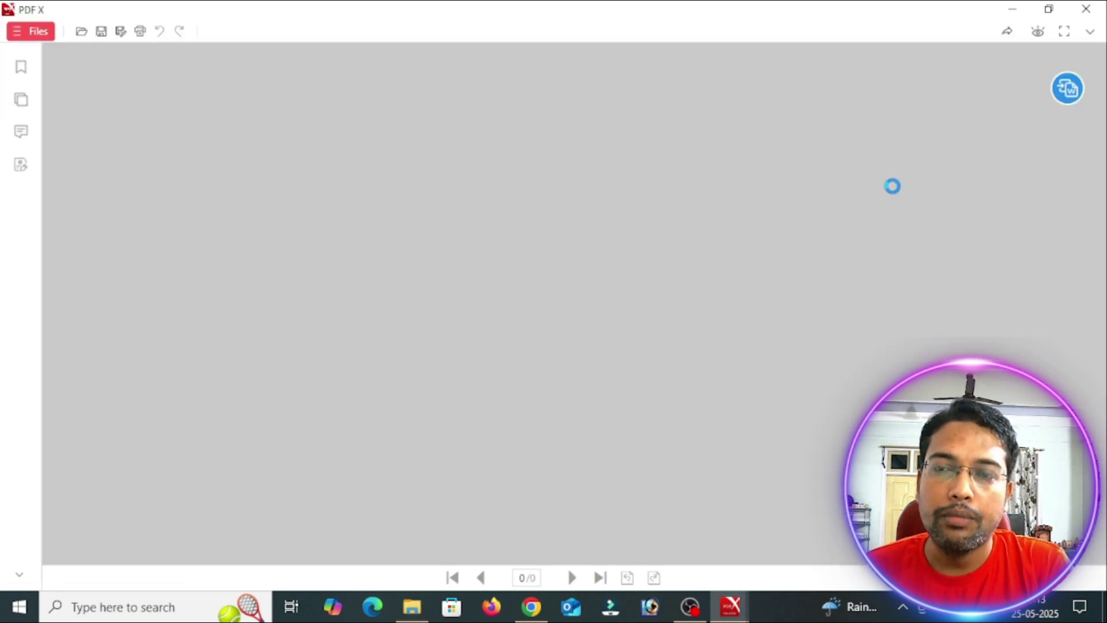
scroll(895, 193, "down", 15)
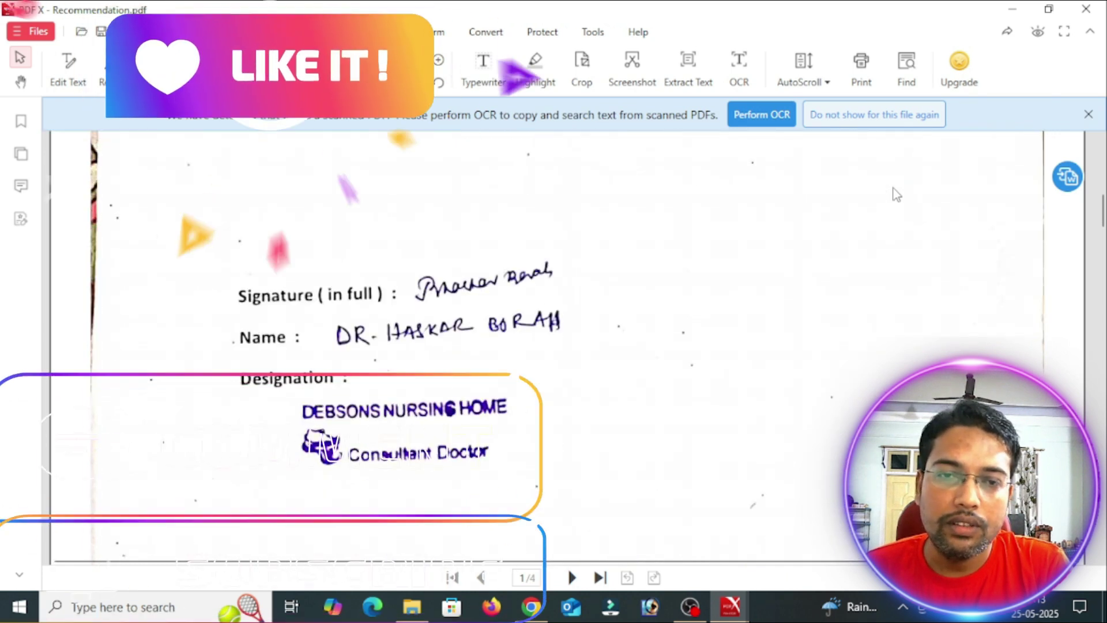
scroll(895, 193, "up", 10)
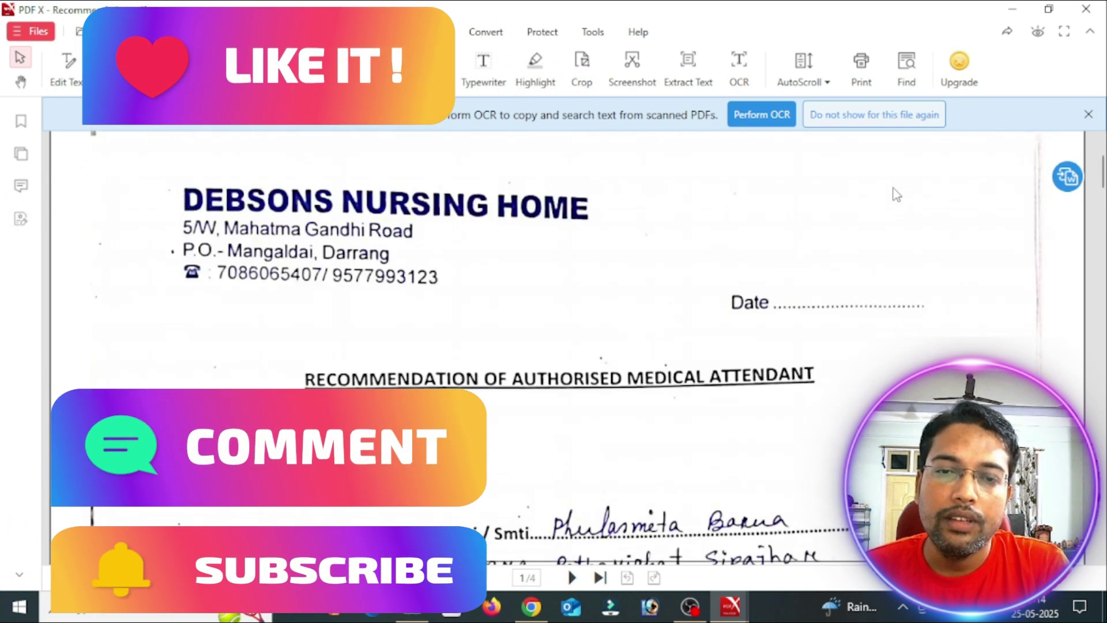
scroll(895, 193, "up", 2)
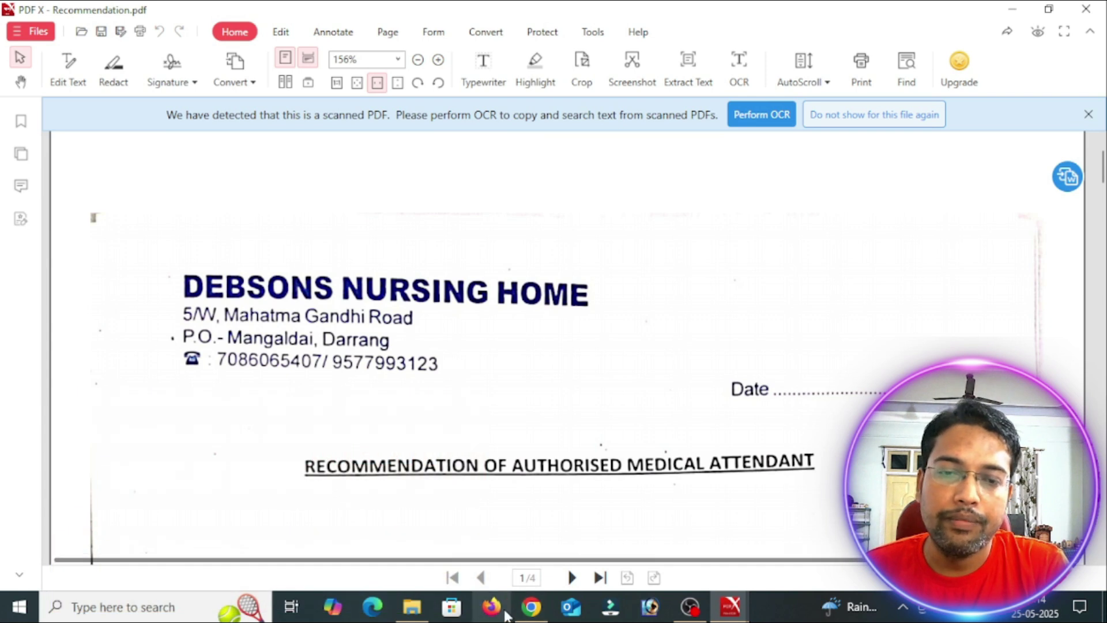
left_click(412, 607)
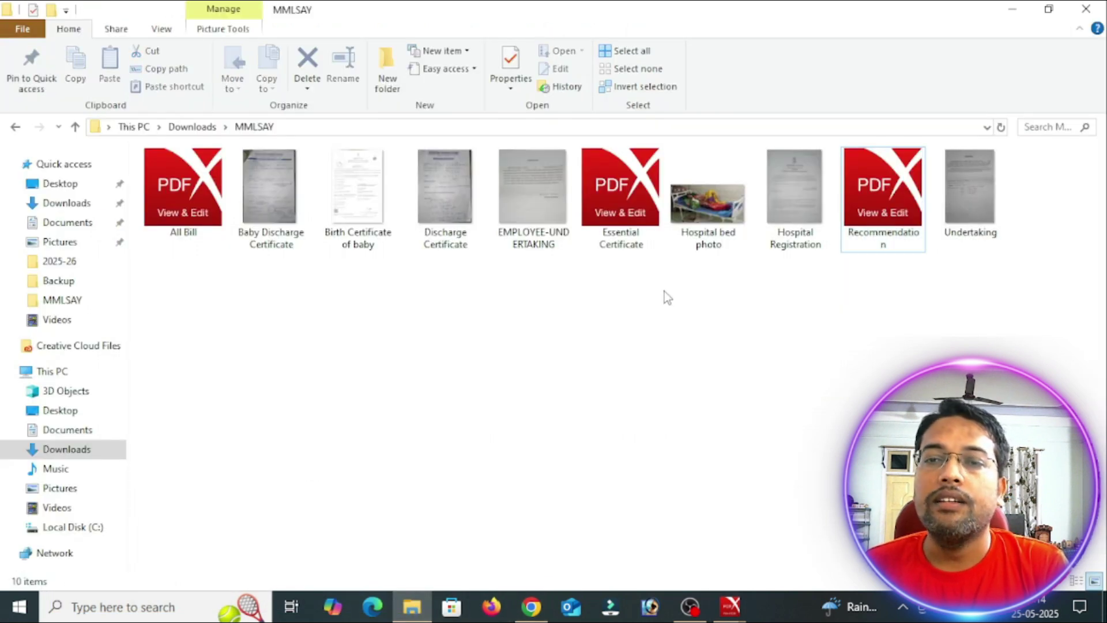
In Chrome, scroll through the UNDERTAKING form, then the EMPLOYEE-UNDERTAKING form
left_click(531, 606)
scroll(722, 430, "down", 3)
scroll(722, 430, "up", 3)
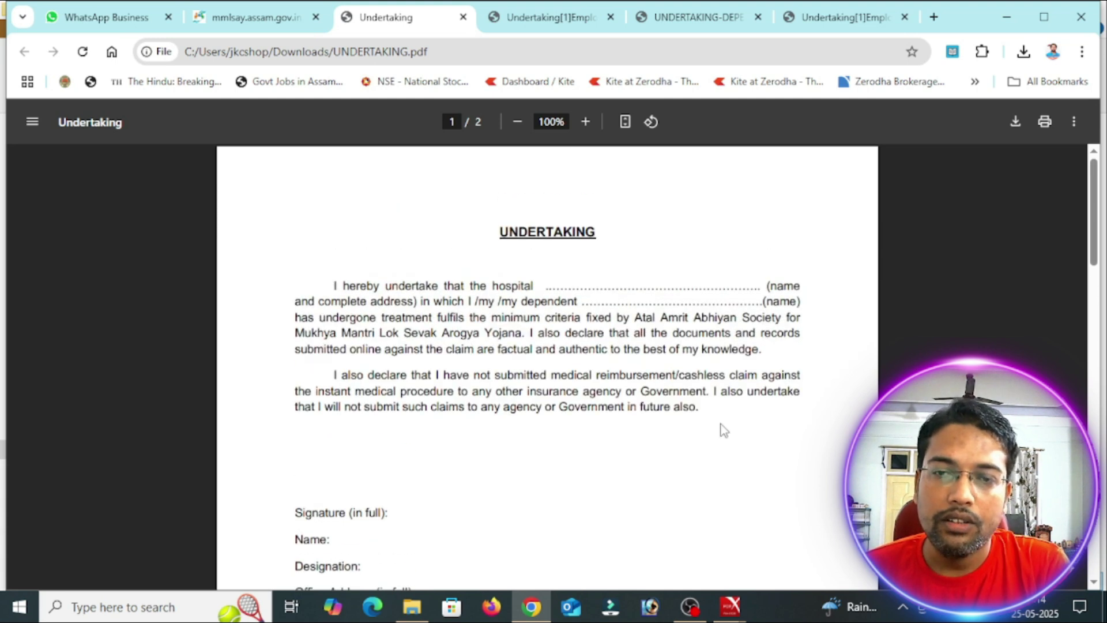
scroll(611, 335, "down", 1)
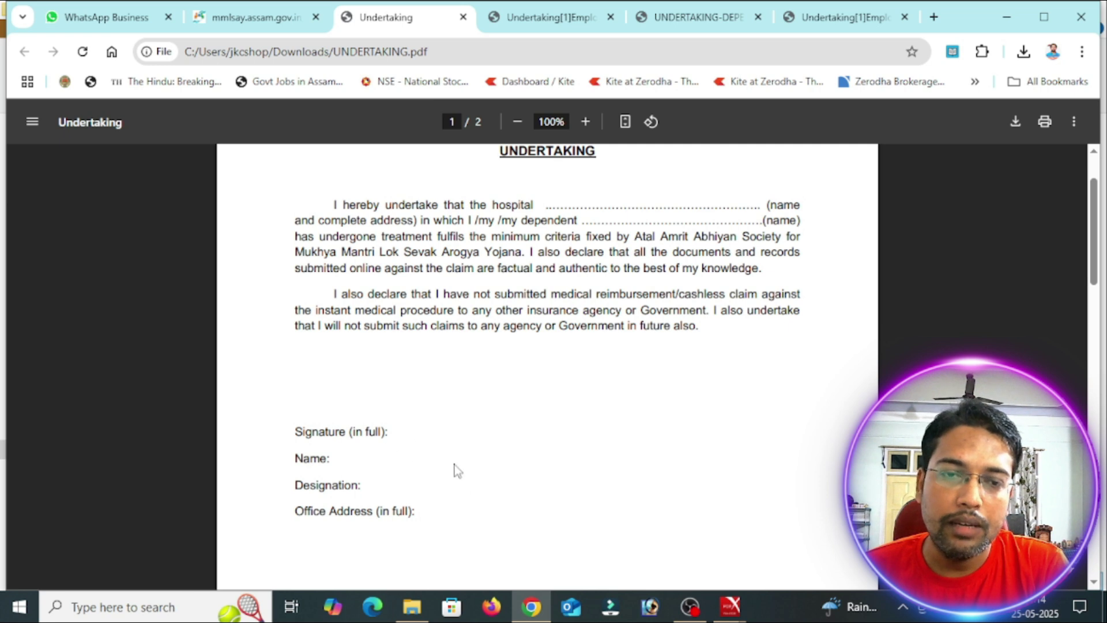
left_click(578, 29)
scroll(644, 475, "up", 7)
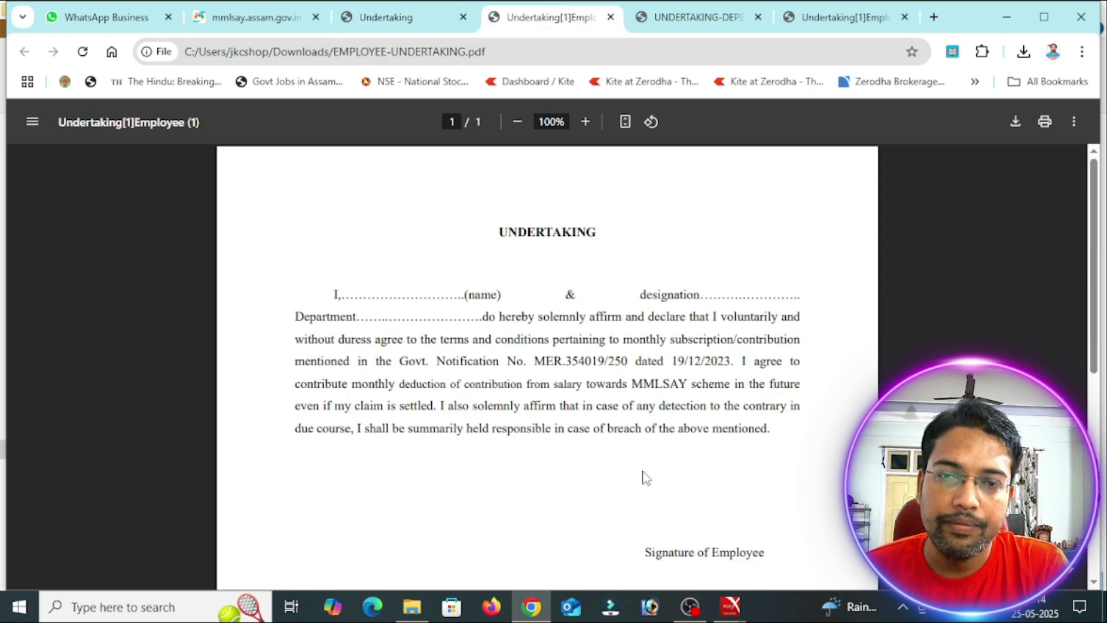
scroll(664, 434, "down", 1)
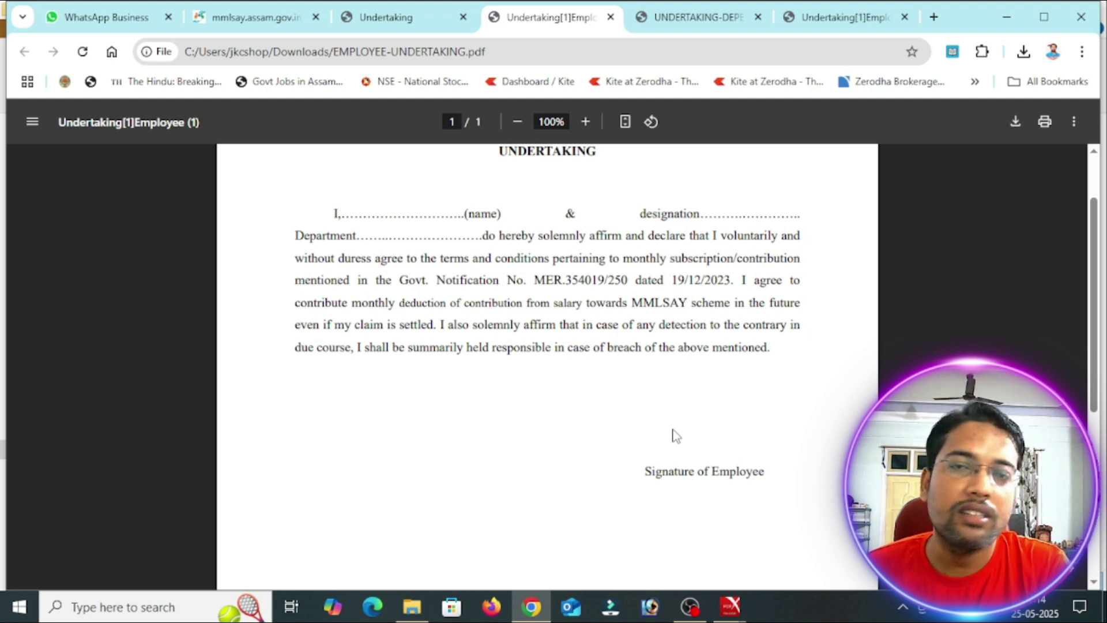
scroll(721, 410, "up", 2)
Scroll through the UNDERTAKING-DEPENDENTS form and the second employee undertaking copy
left_click(687, 17)
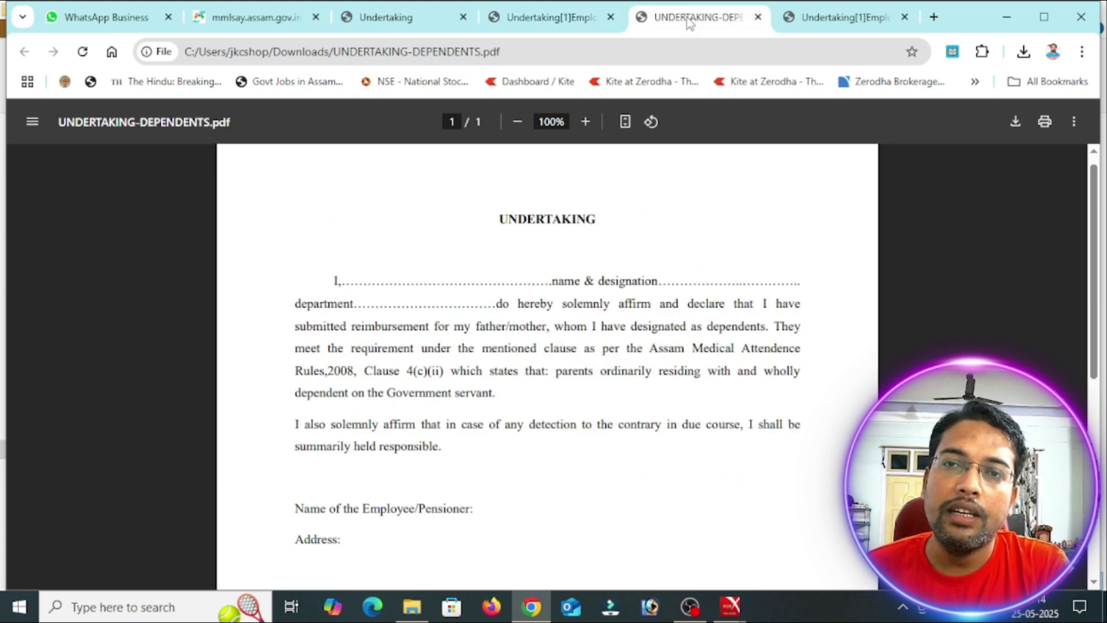
scroll(517, 385, "down", 5)
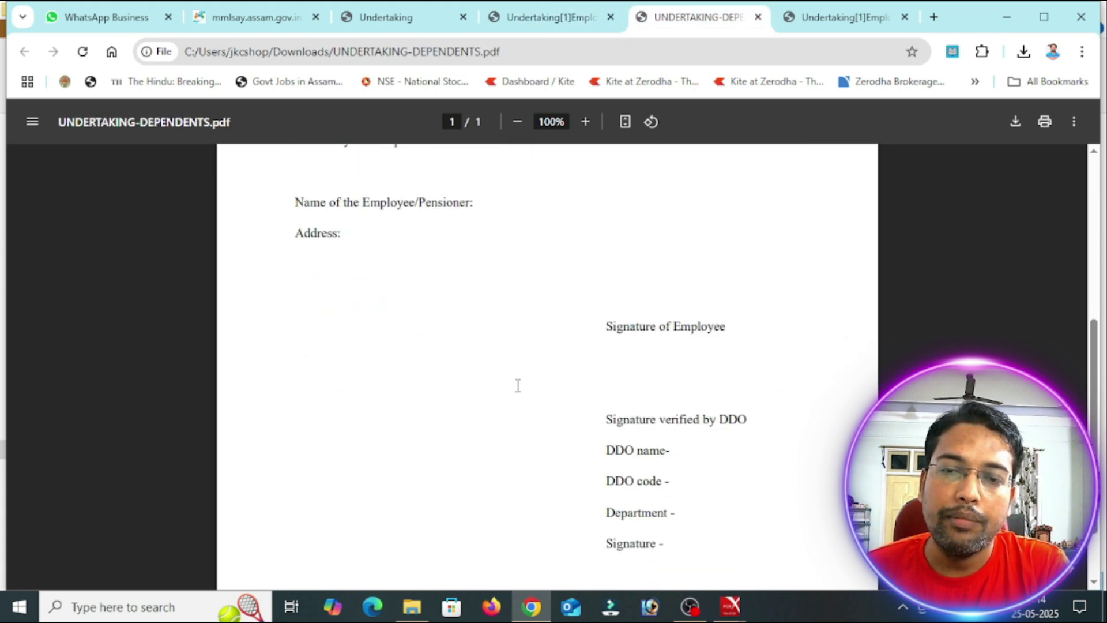
scroll(518, 385, "down", 1)
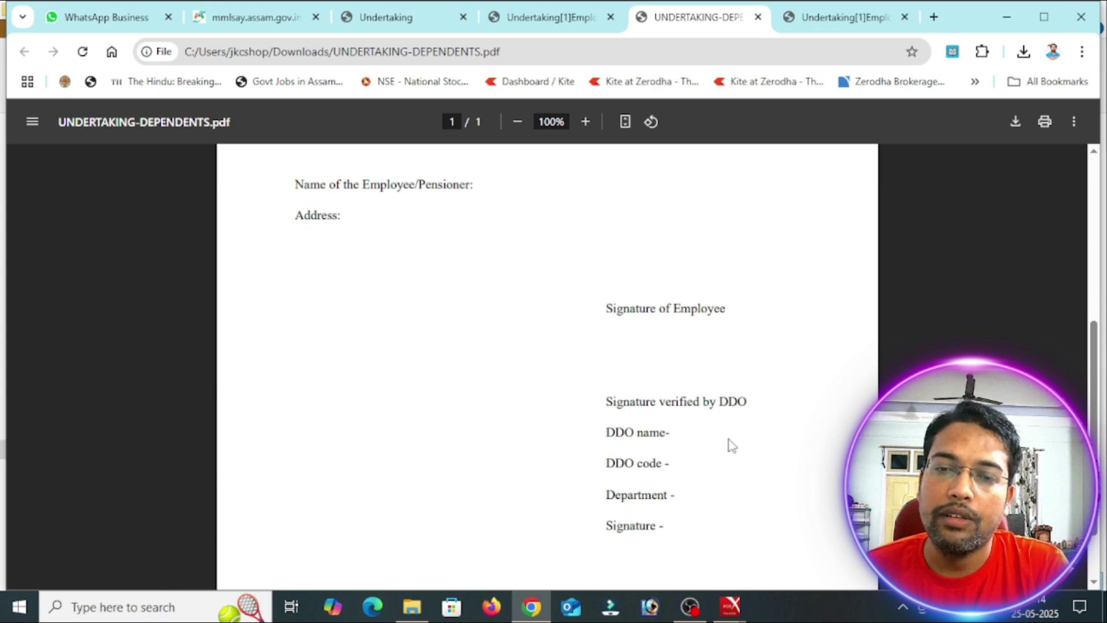
scroll(686, 463, "up", 5)
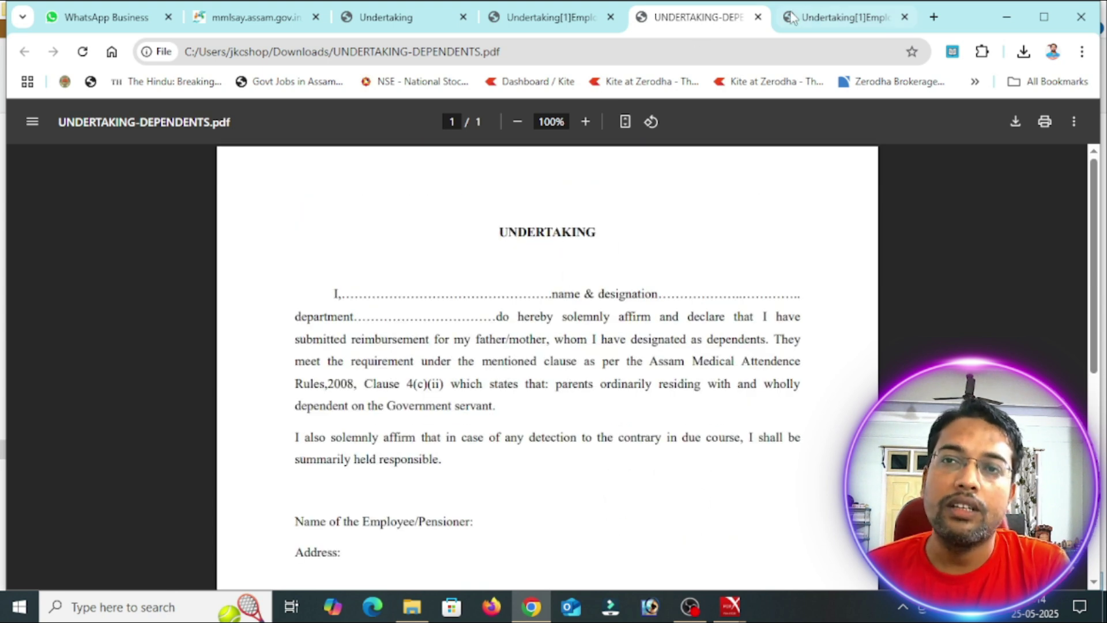
left_click(843, 17)
scroll(576, 345, "down", 4)
scroll(621, 388, "up", 4)
Cycle through all undertaking tabs again, ending on the EMPLOYEE-UNDERTAKING form
left_click(395, 24)
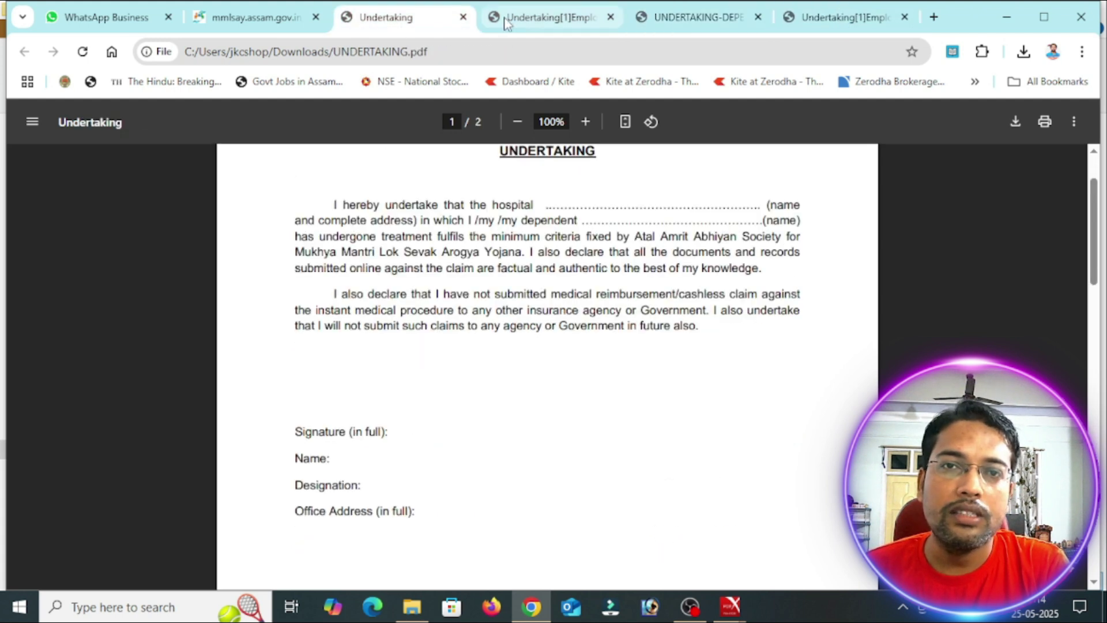
left_click(588, 26)
left_click(672, 26)
left_click(803, 19)
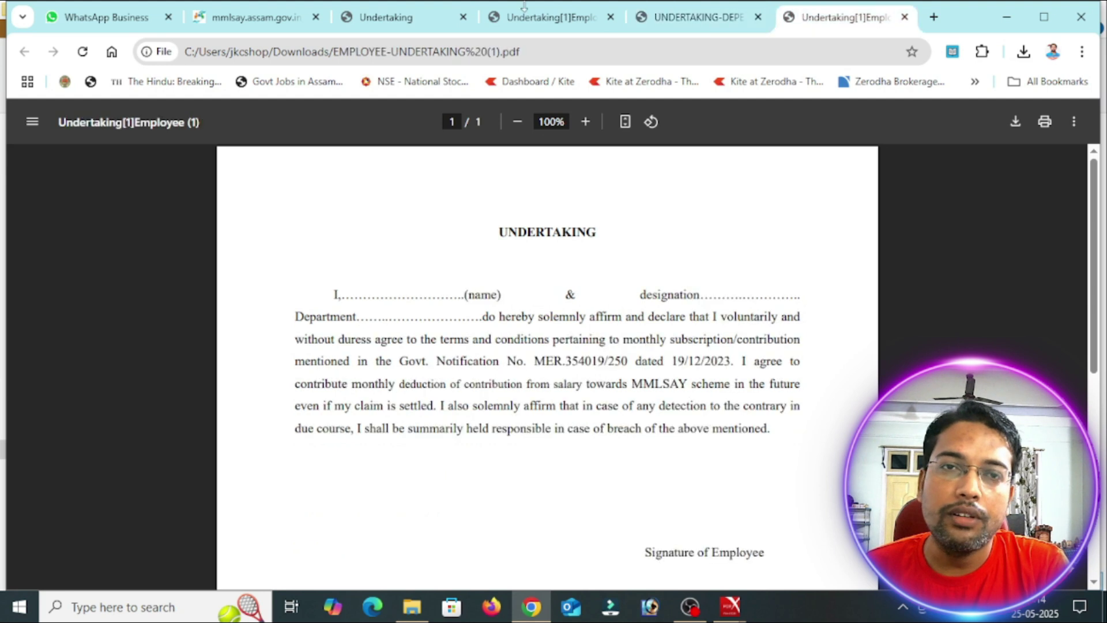
left_click(411, 18)
scroll(507, 327, "up", 2)
scroll(518, 259, "down", 3)
left_click(576, 22)
scroll(581, 363, "down", 3)
scroll(581, 363, "up", 4)
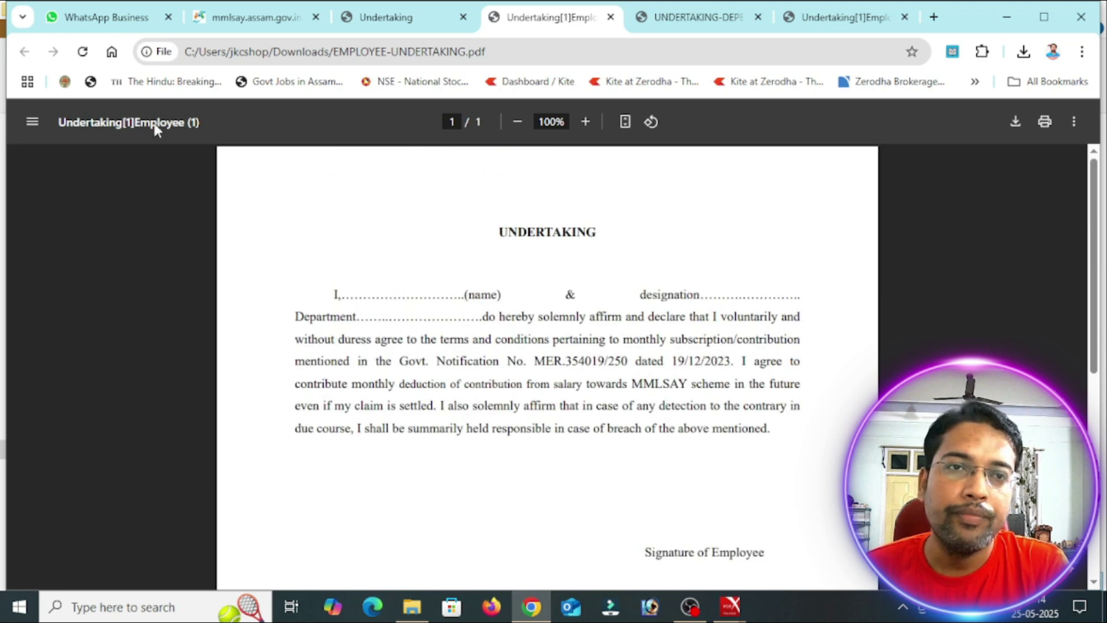
left_click(240, 23)
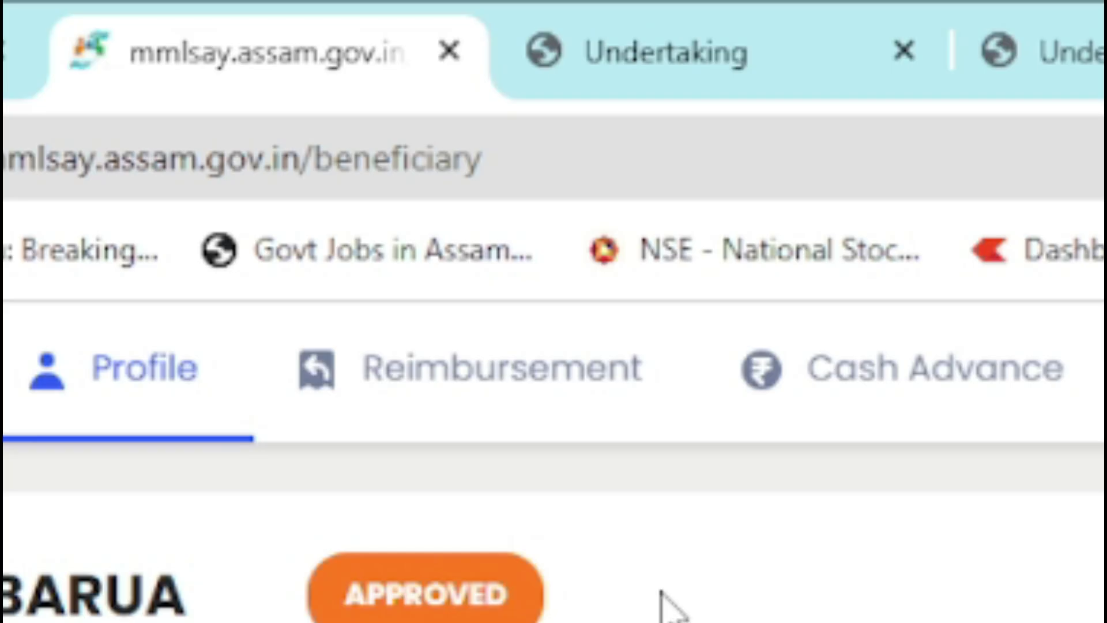
Go to the Reimbursement section and press SUBMIT NEW CLAIM to begin a fresh claim
left_click(435, 390)
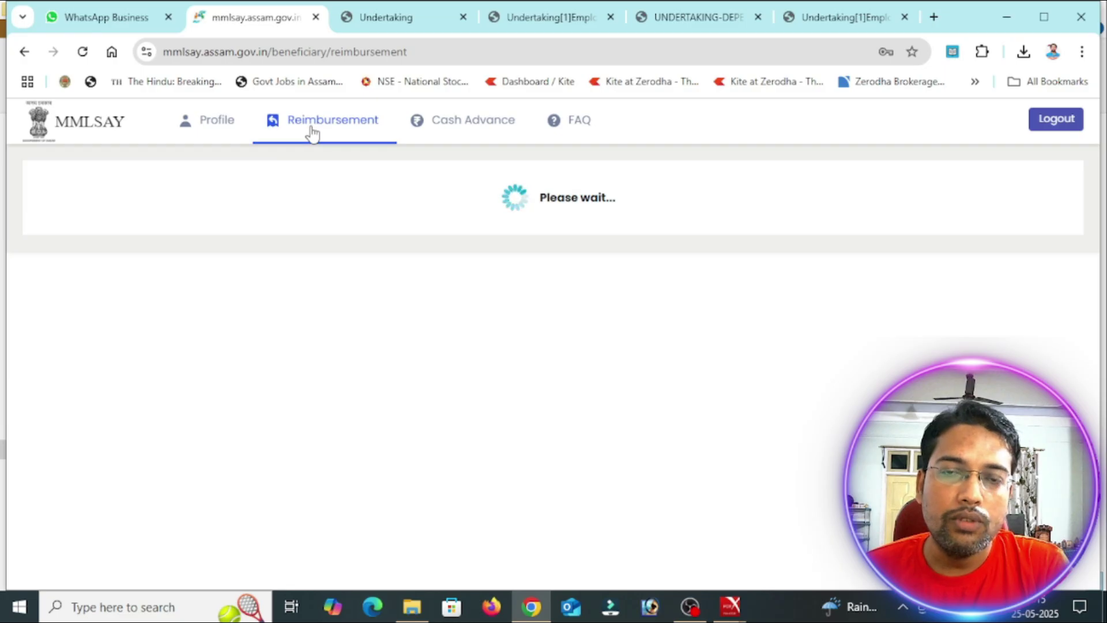
left_click(135, 205)
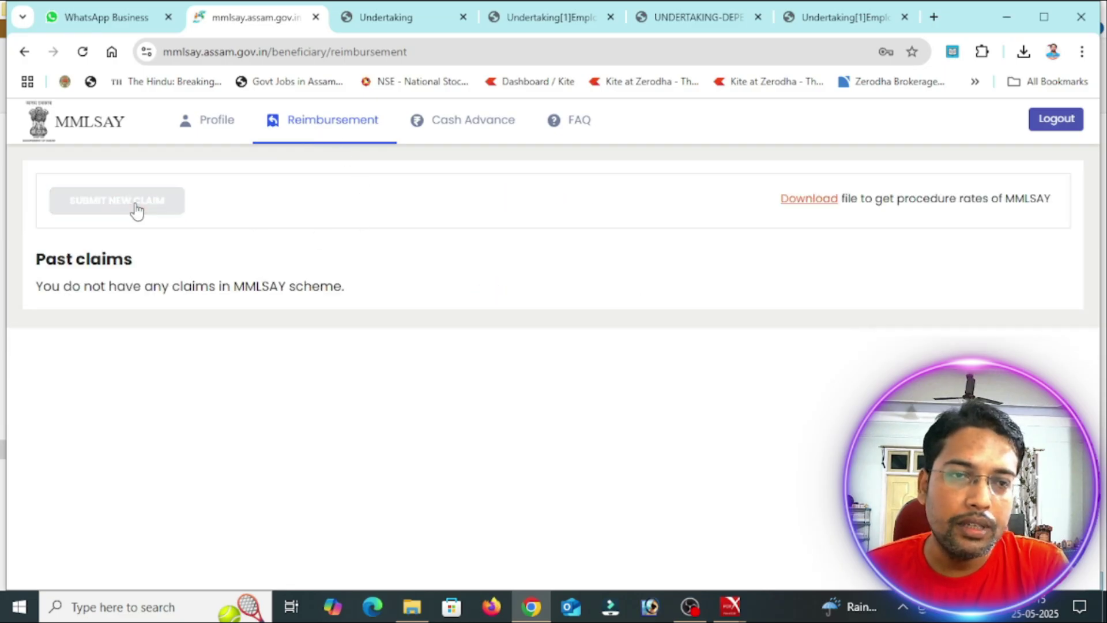
left_click(231, 121)
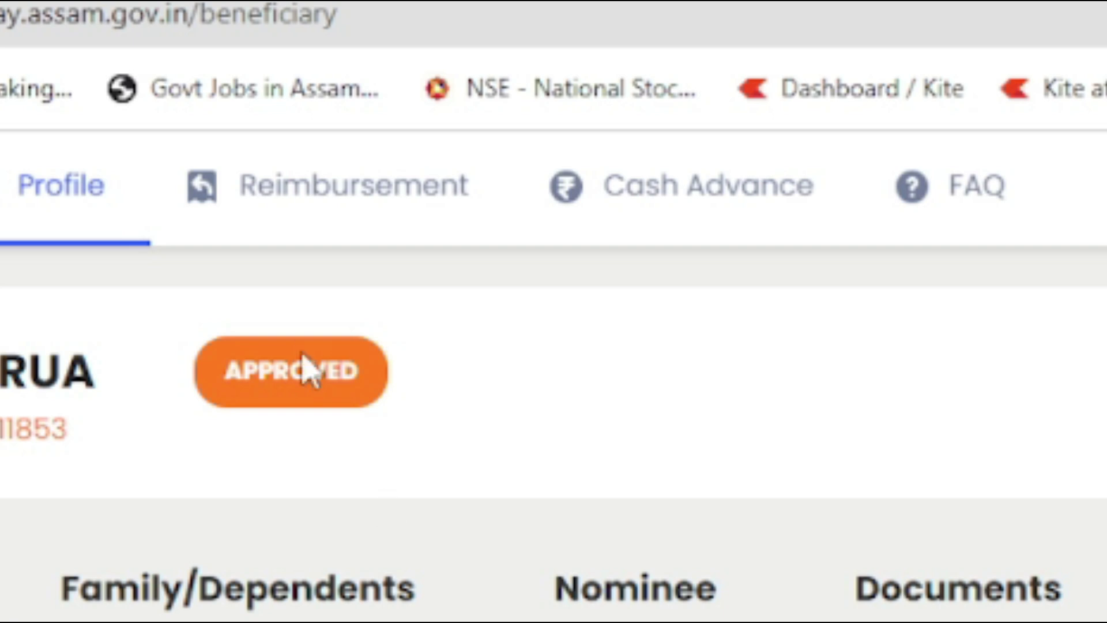
left_click(300, 193)
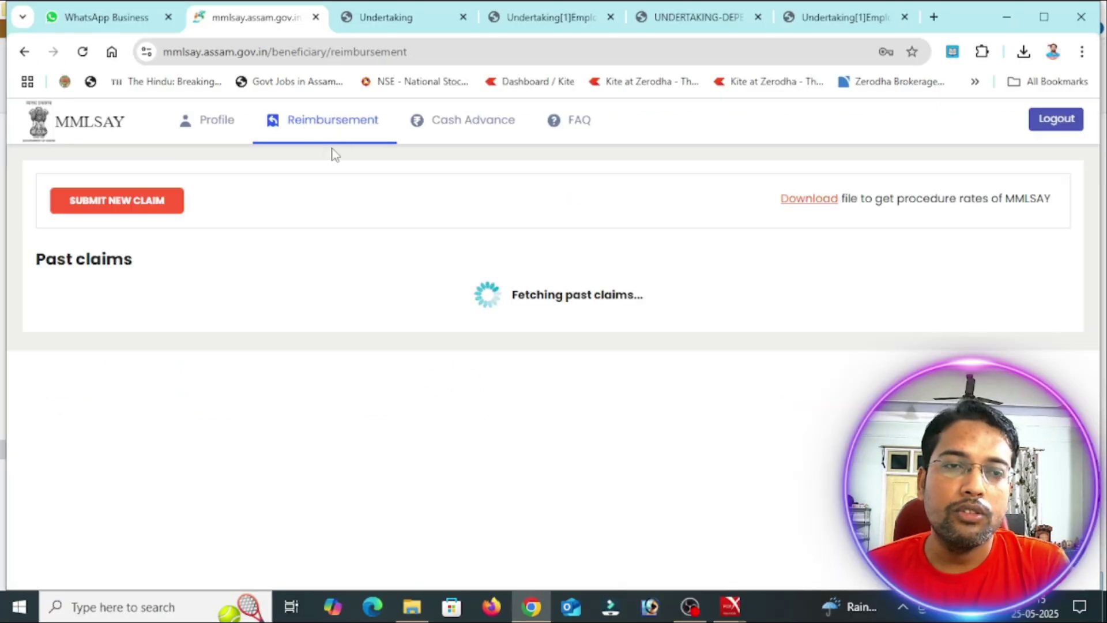
left_click(150, 209)
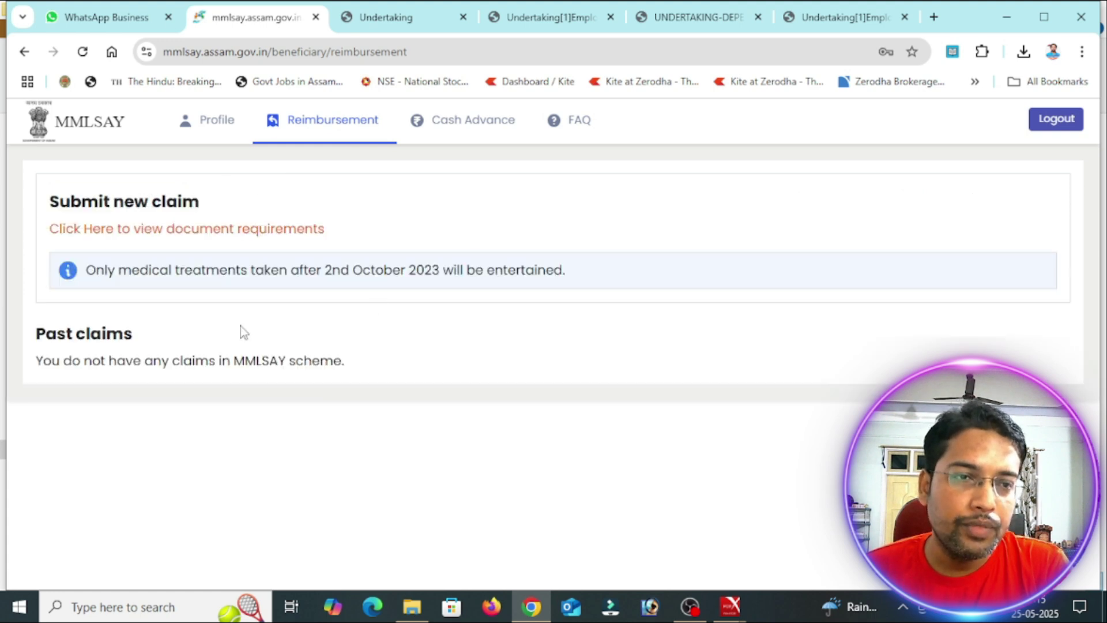
Choose the beneficiary as patient and set the admission date to 20/03/2025
scroll(261, 287, "down", 2)
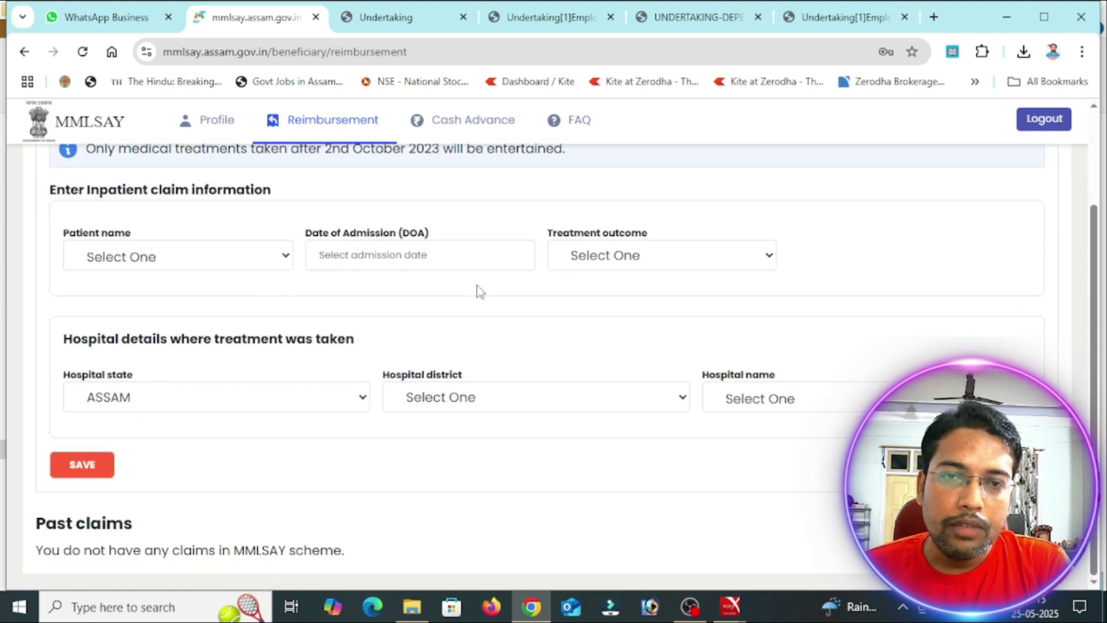
scroll(526, 285, "up", 2)
scroll(435, 292, "down", 1)
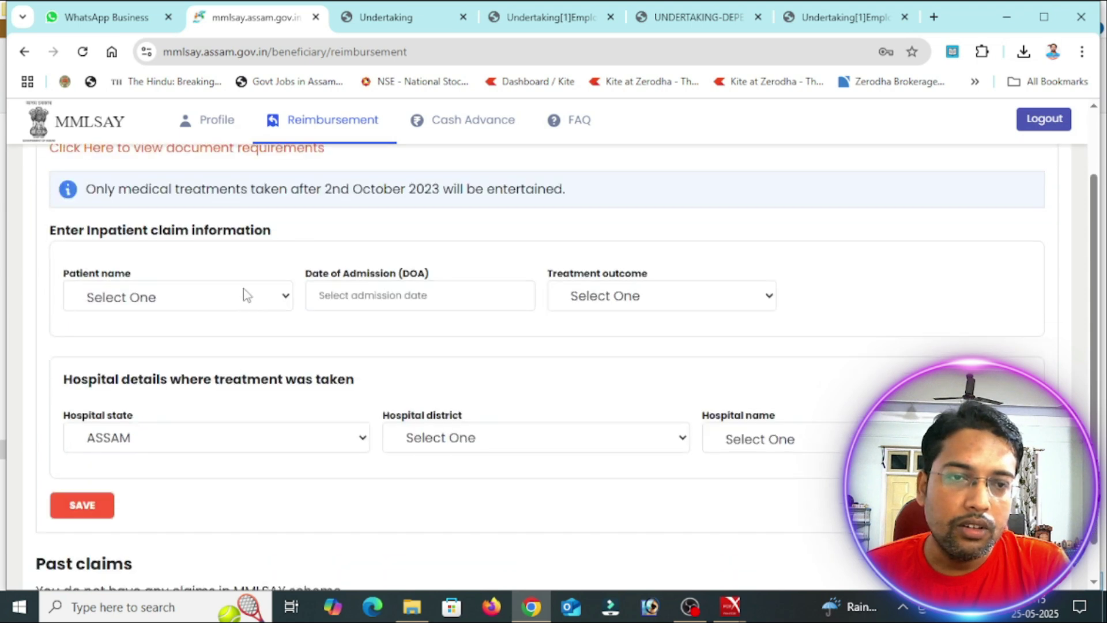
left_click(247, 295)
left_click(242, 355)
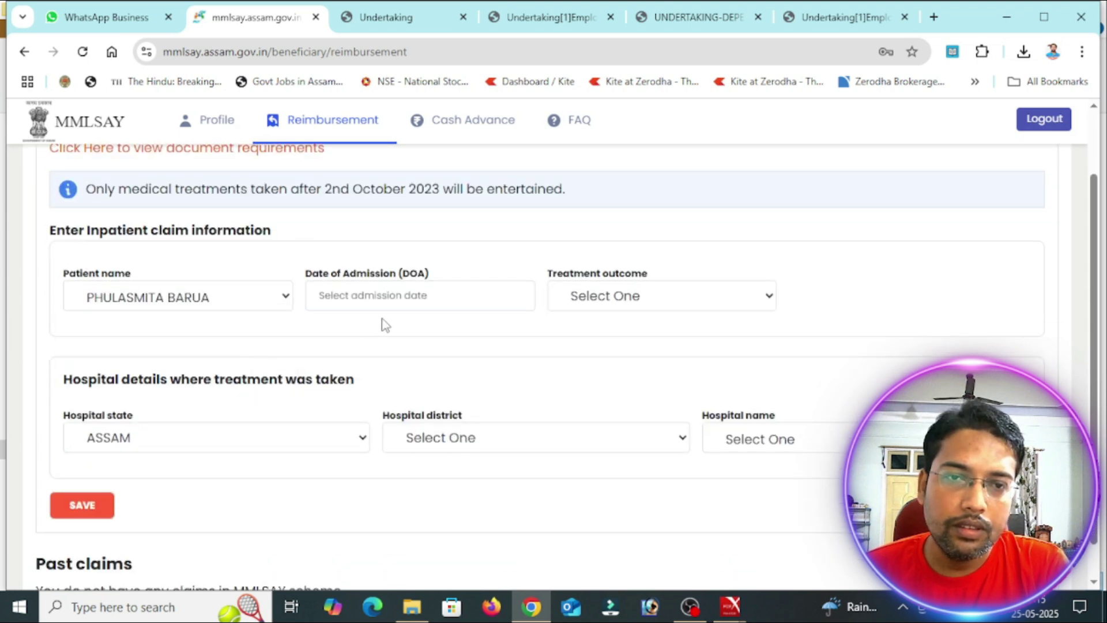
left_click(400, 294)
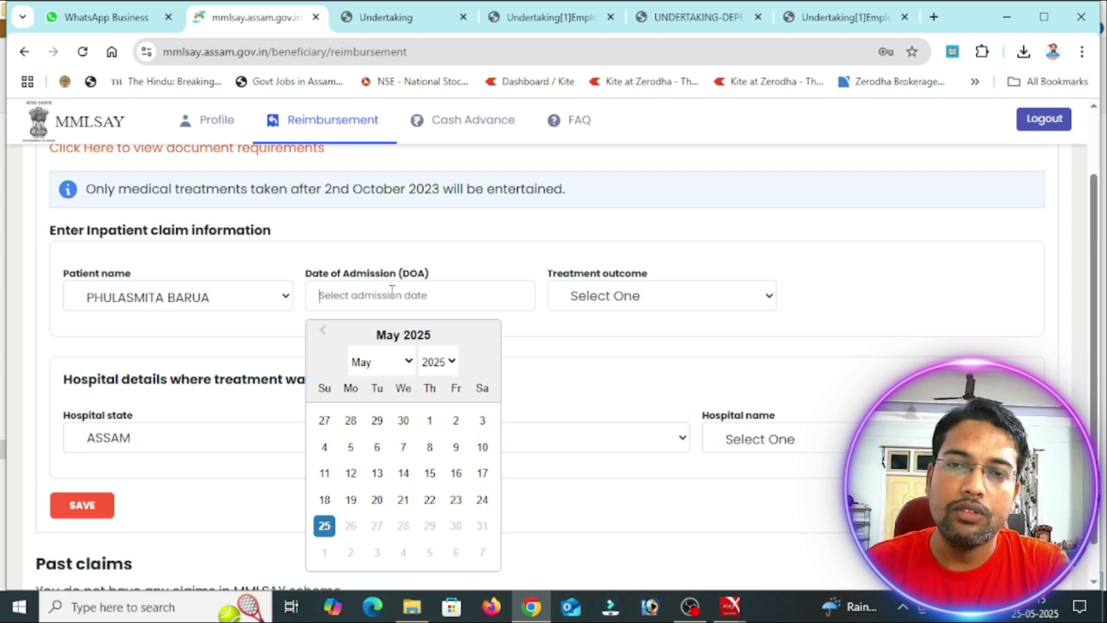
type("20/03/2025")
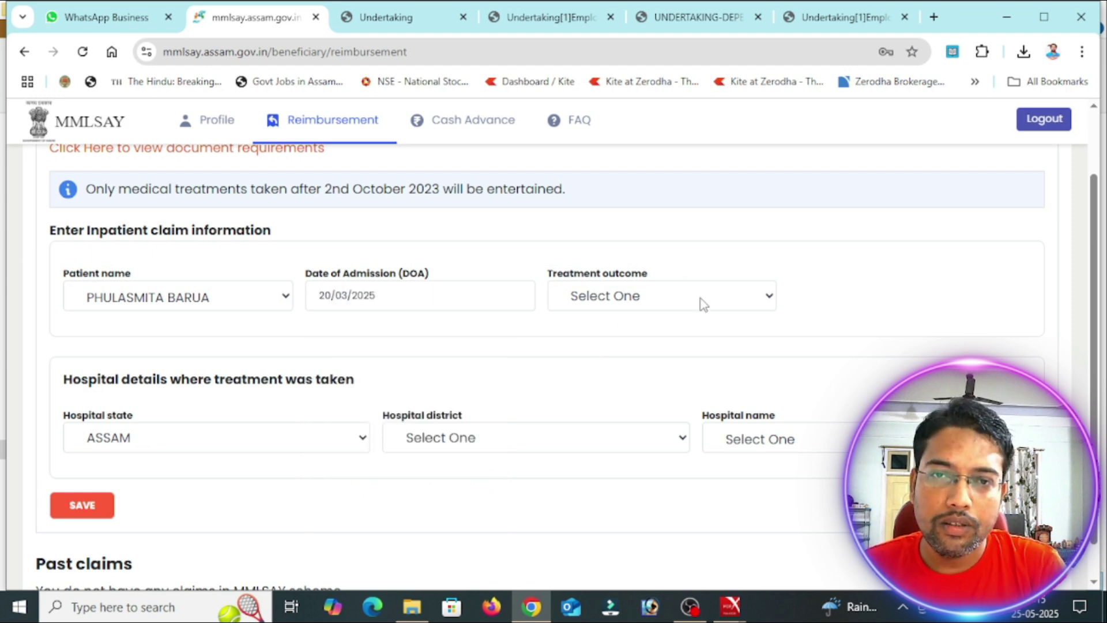
Set the treatment outcome to DISCHARGE with discharge date 22 March 2025
left_click(702, 303)
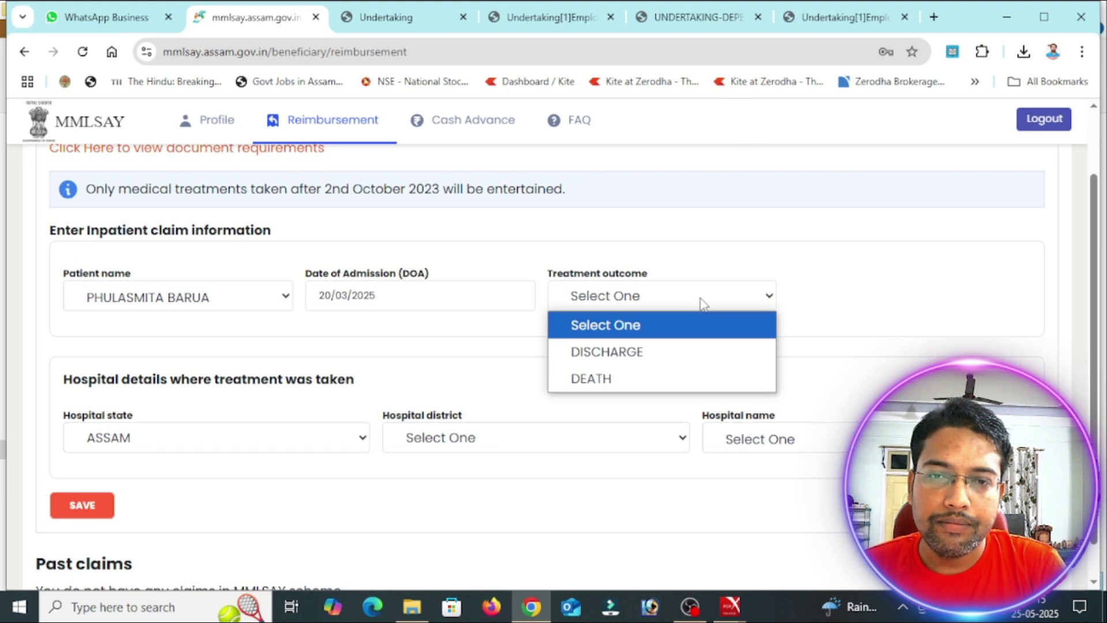
left_click(661, 350)
left_click(875, 294)
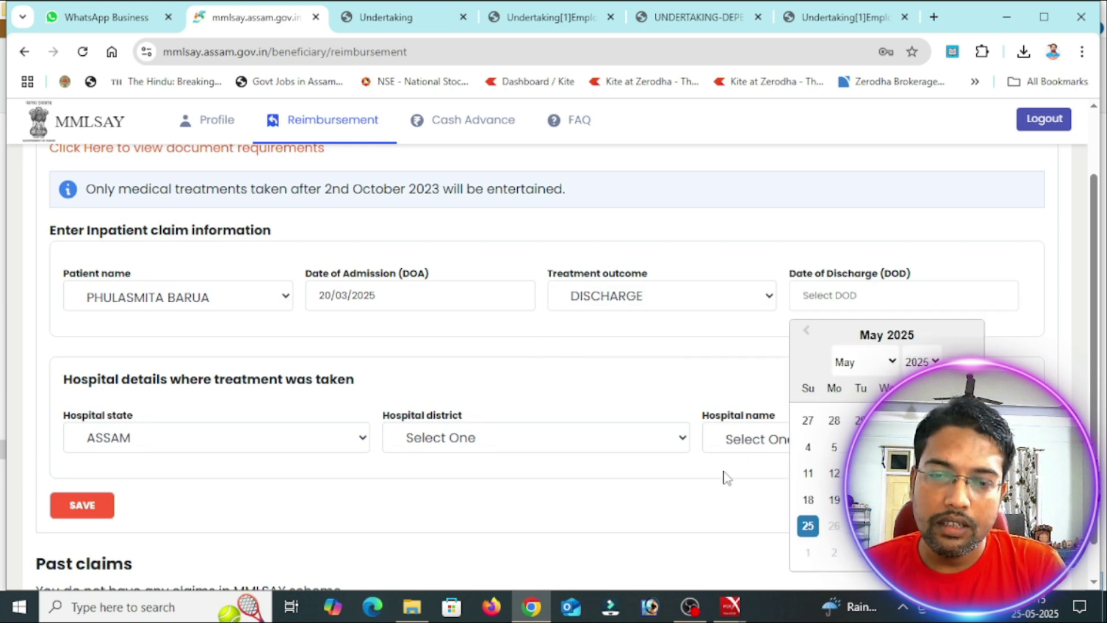
left_click(863, 361)
left_click(853, 398)
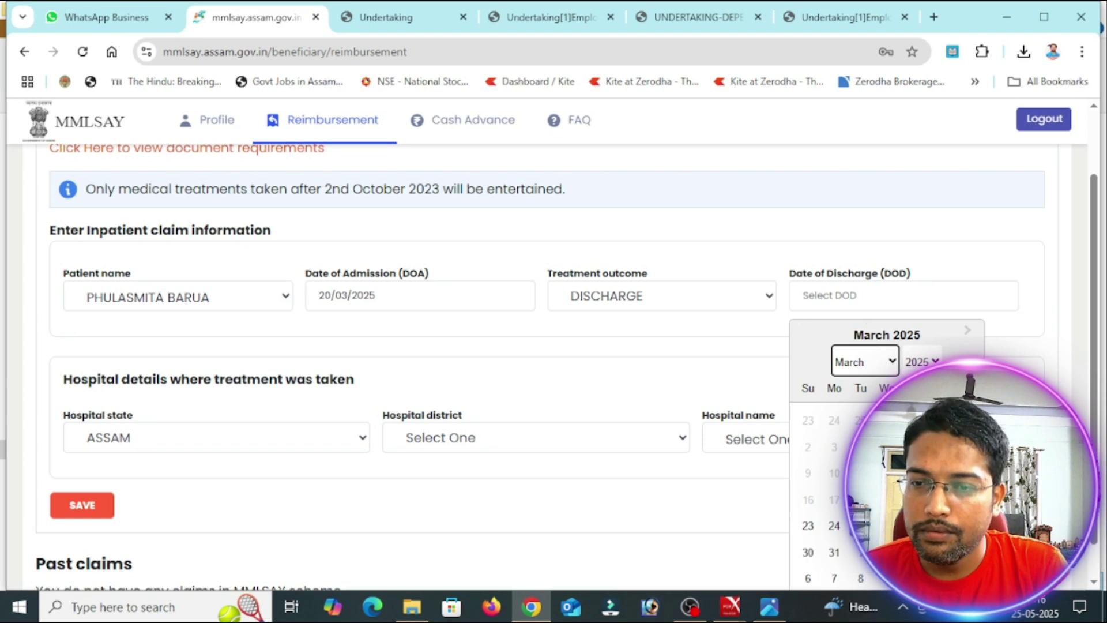
left_click(966, 500)
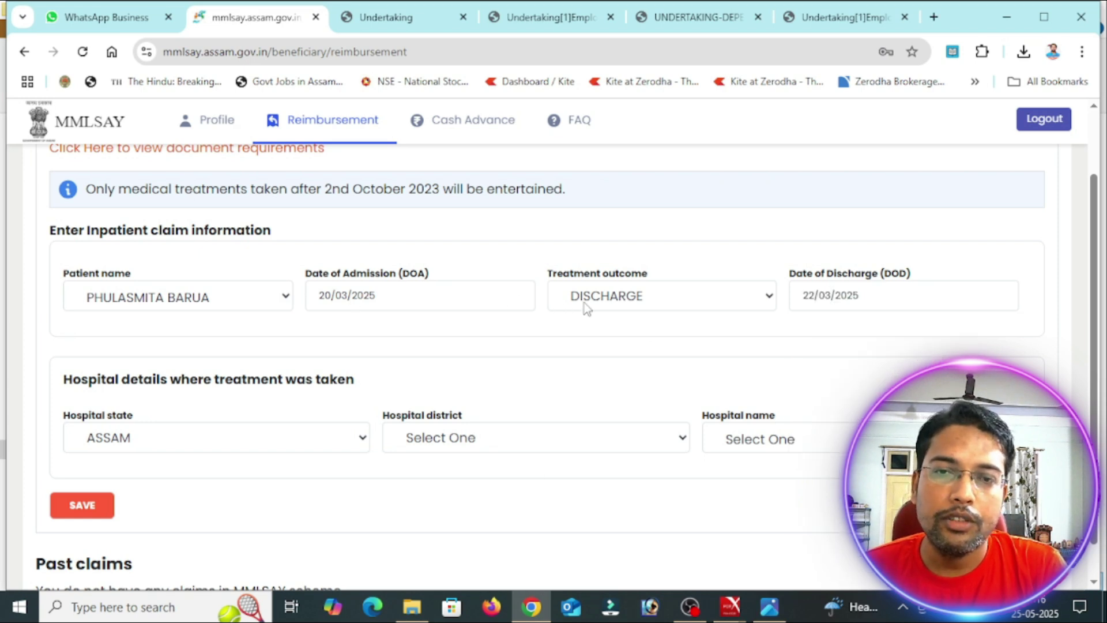
Set hospital to DEBSONS NURSING HOME in DARRANG, ASSAM, and save the claim
scroll(345, 323, "down", 1)
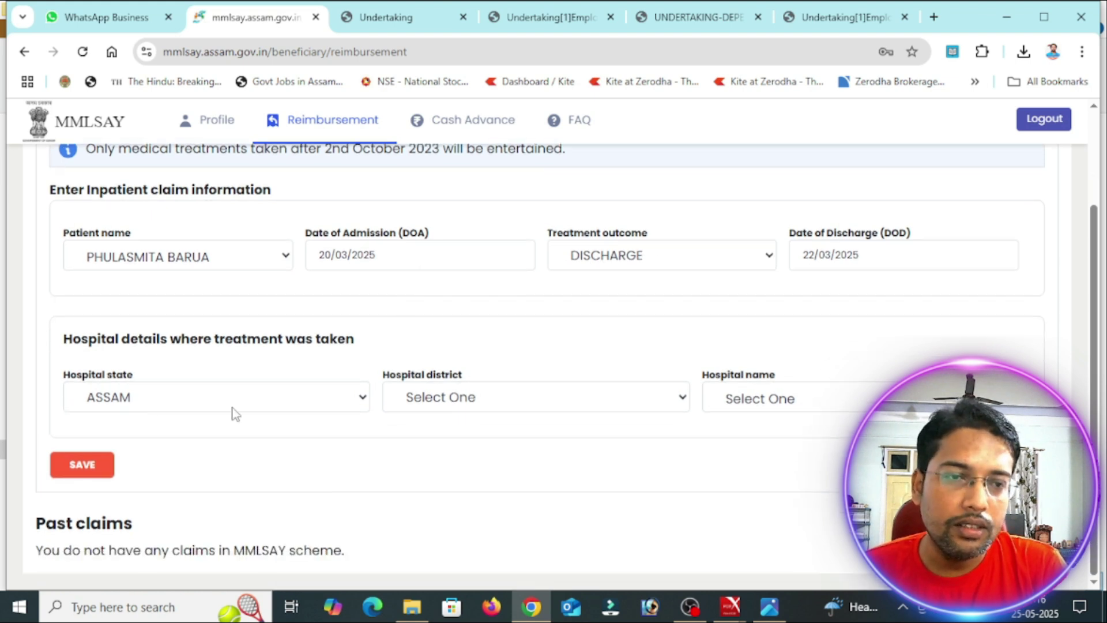
left_click(205, 403)
scroll(207, 280, "down", 5)
scroll(207, 289, "up", 5)
left_click(270, 439)
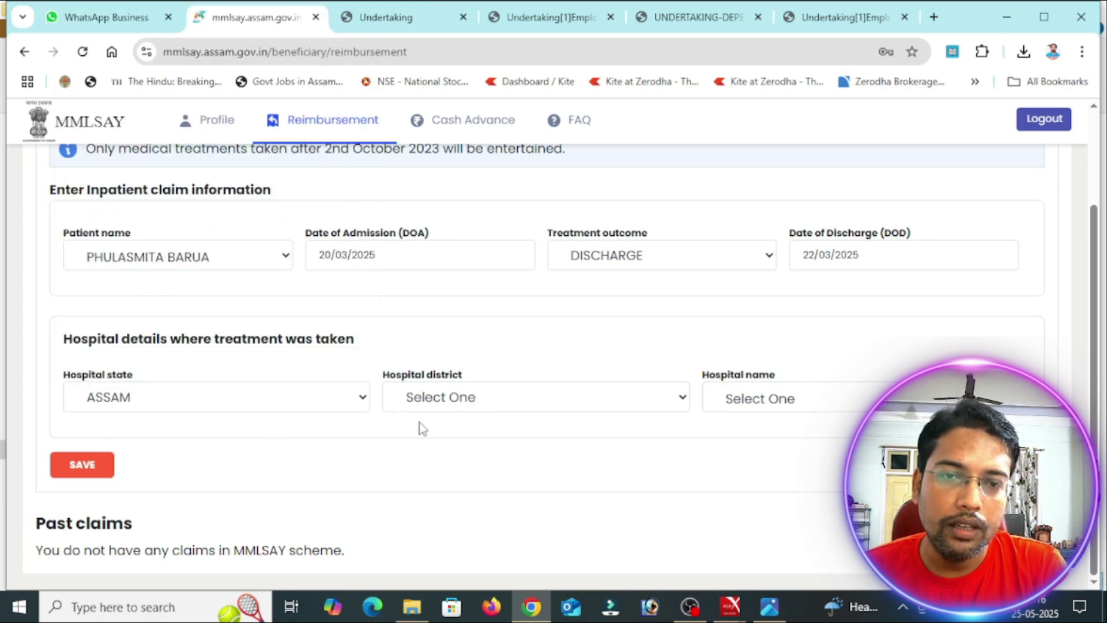
left_click(526, 392)
scroll(511, 271, "down", 1)
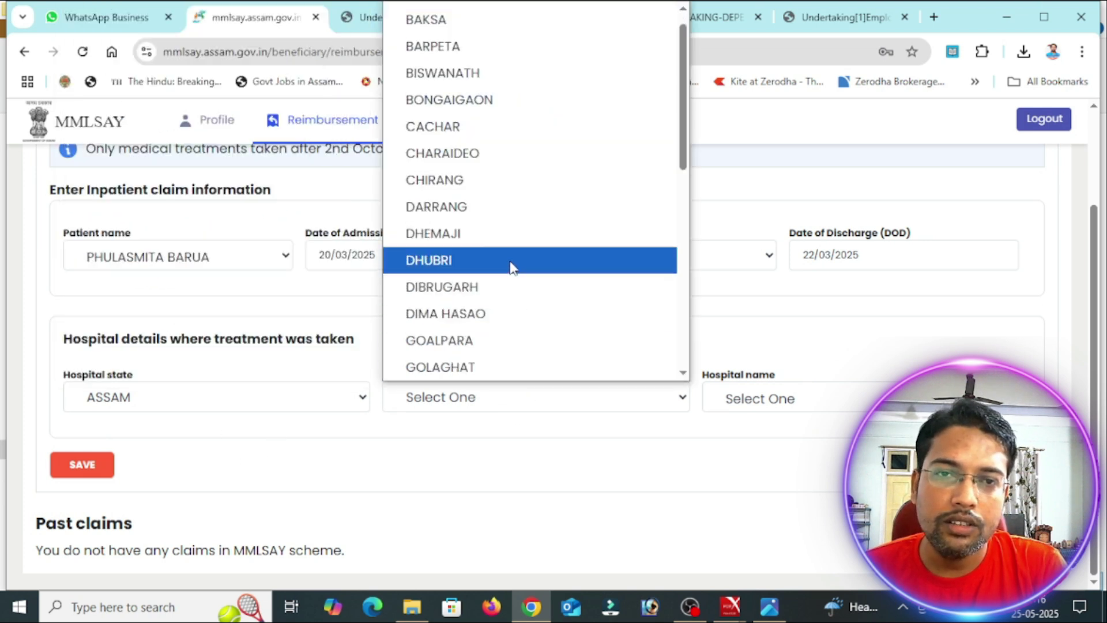
left_click(519, 209)
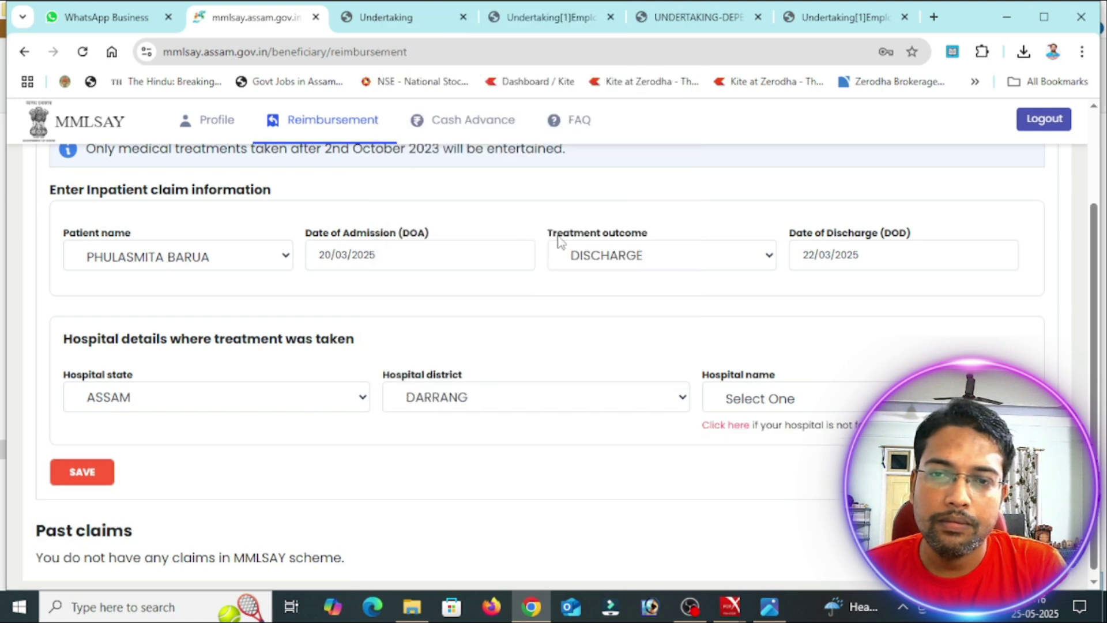
left_click(797, 405)
scroll(682, 102, "down", 1)
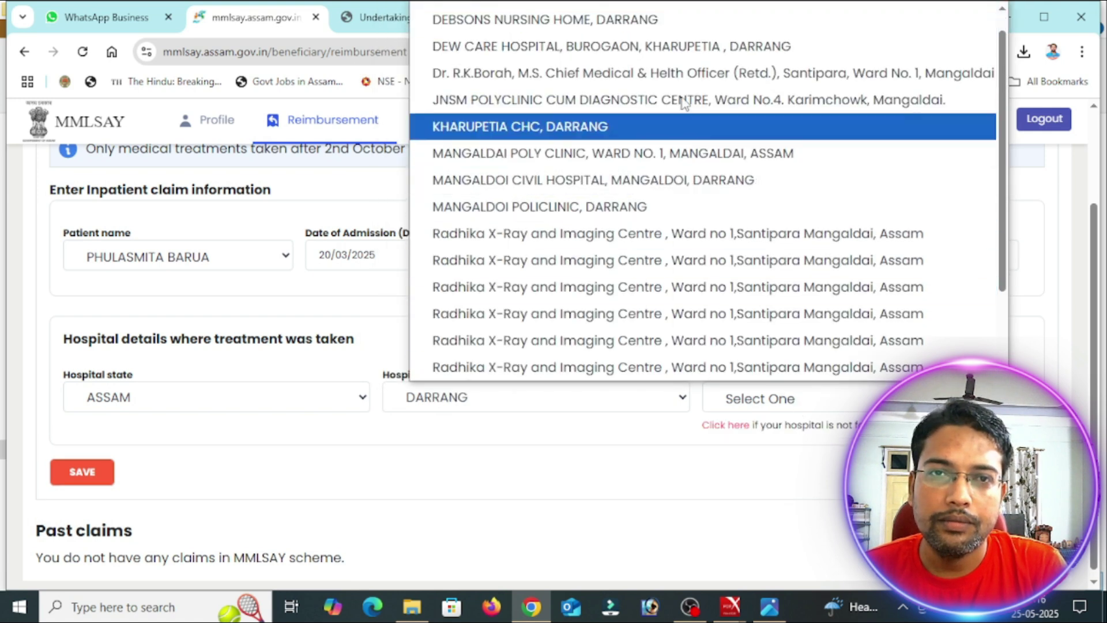
left_click(664, 23)
left_click(90, 472)
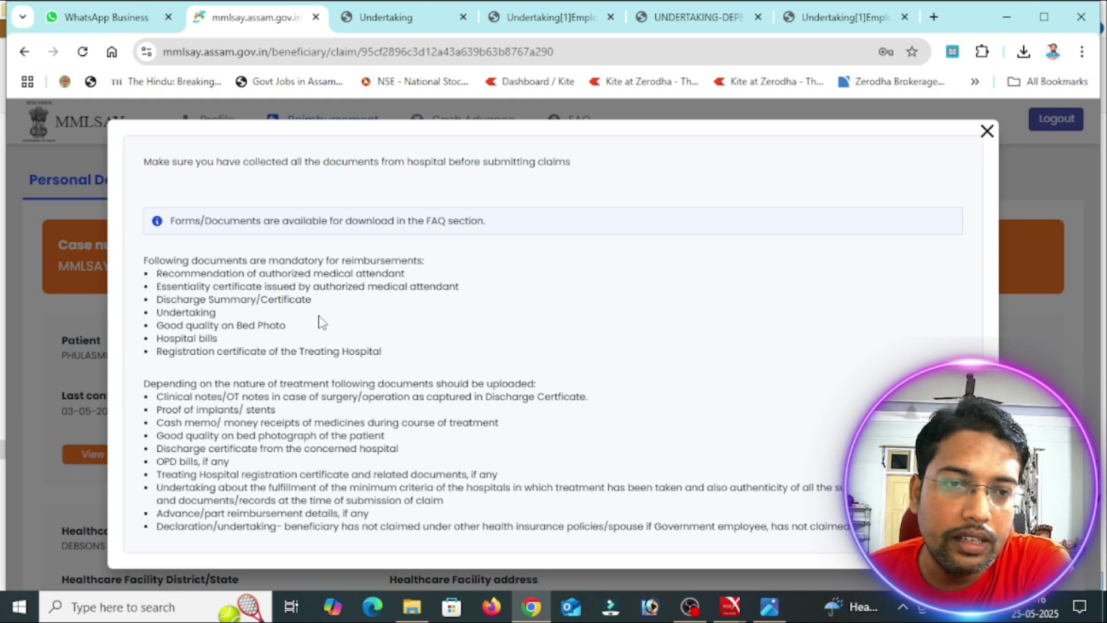
Close the document requirements notice, review Personal Details, and go to Case Documents
left_click(987, 131)
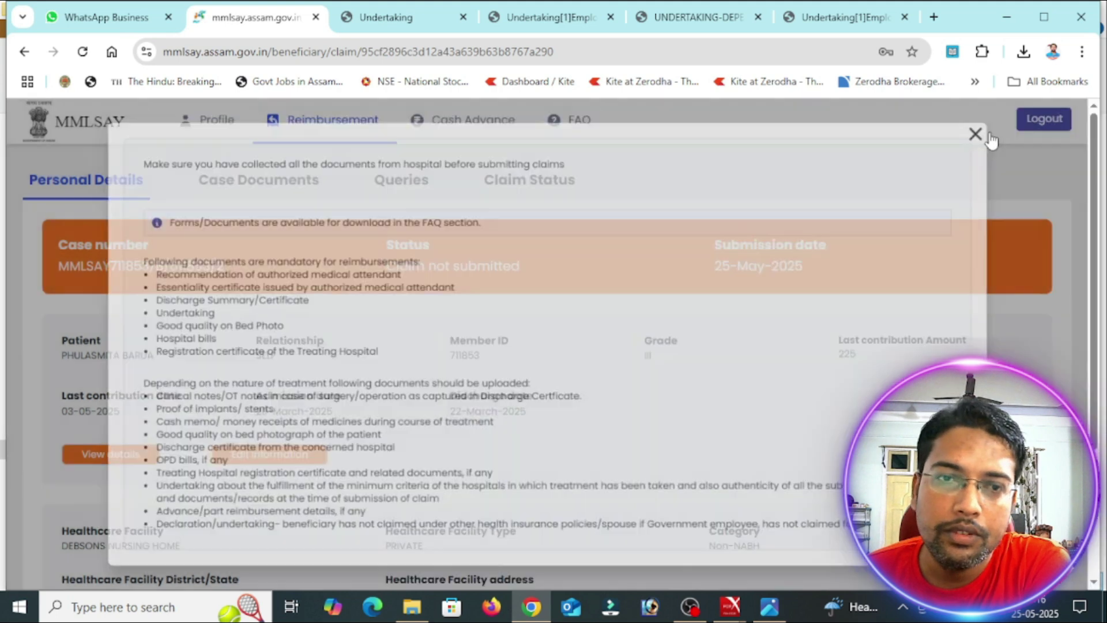
scroll(344, 406, "down", 3)
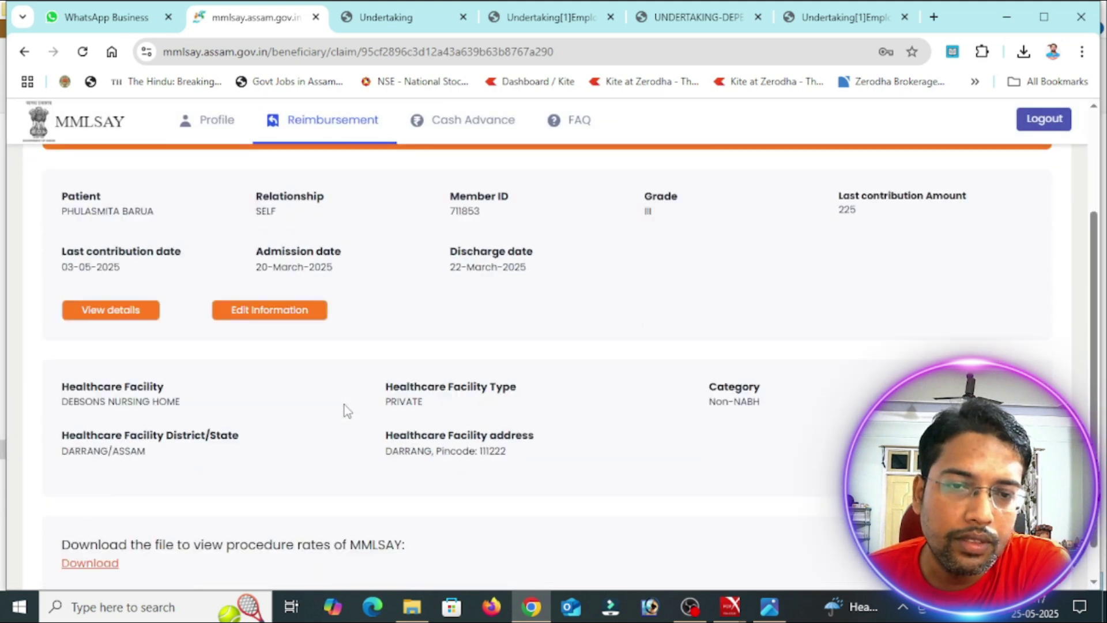
scroll(210, 413, "up", 3)
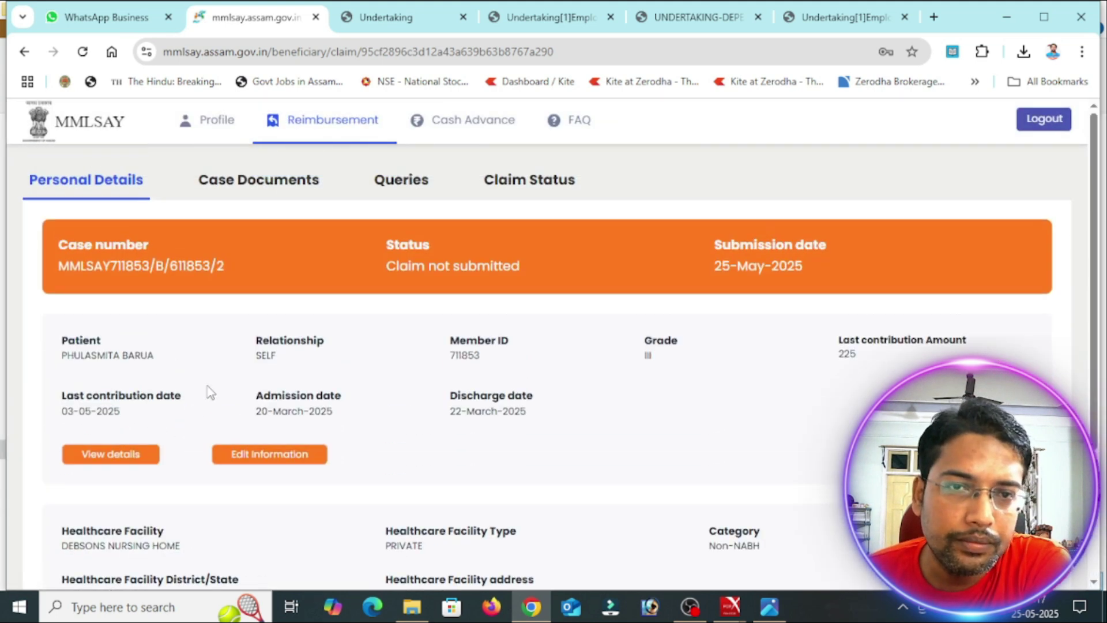
left_click(259, 185)
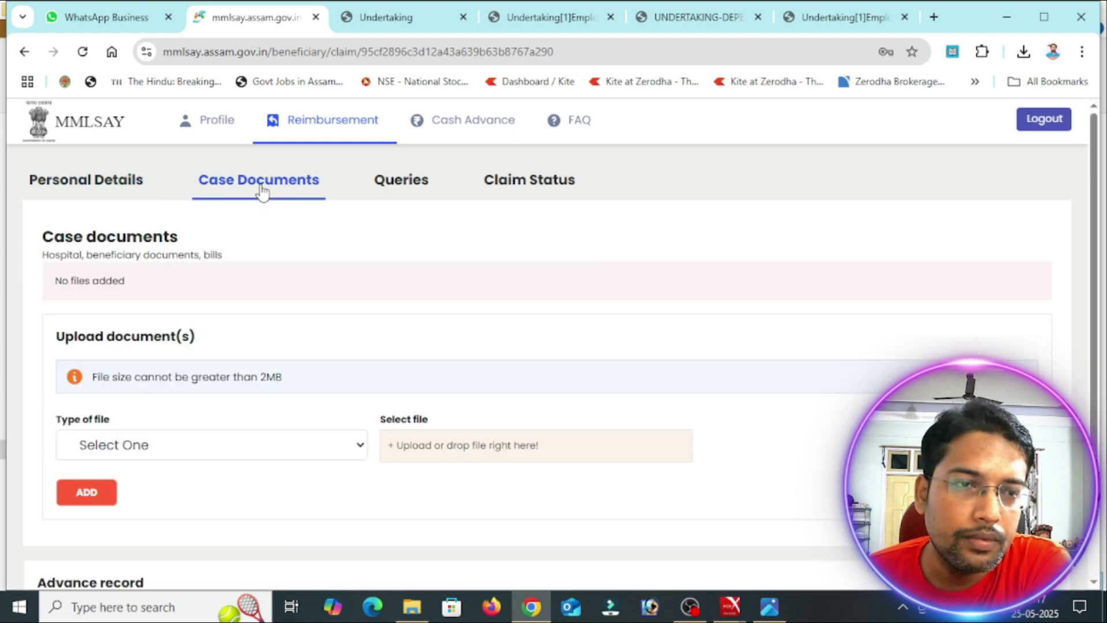
Upload Hospital Registration.jpeg as the 'Registration certificate of the Treating Hospital' document
left_click(159, 444)
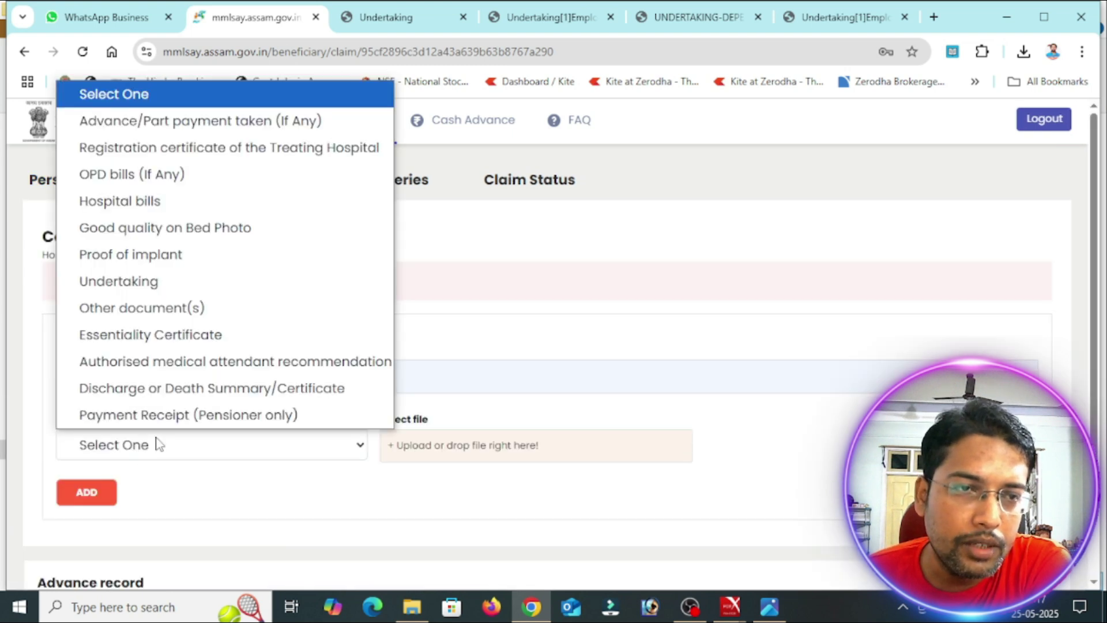
left_click(216, 147)
left_click(422, 447)
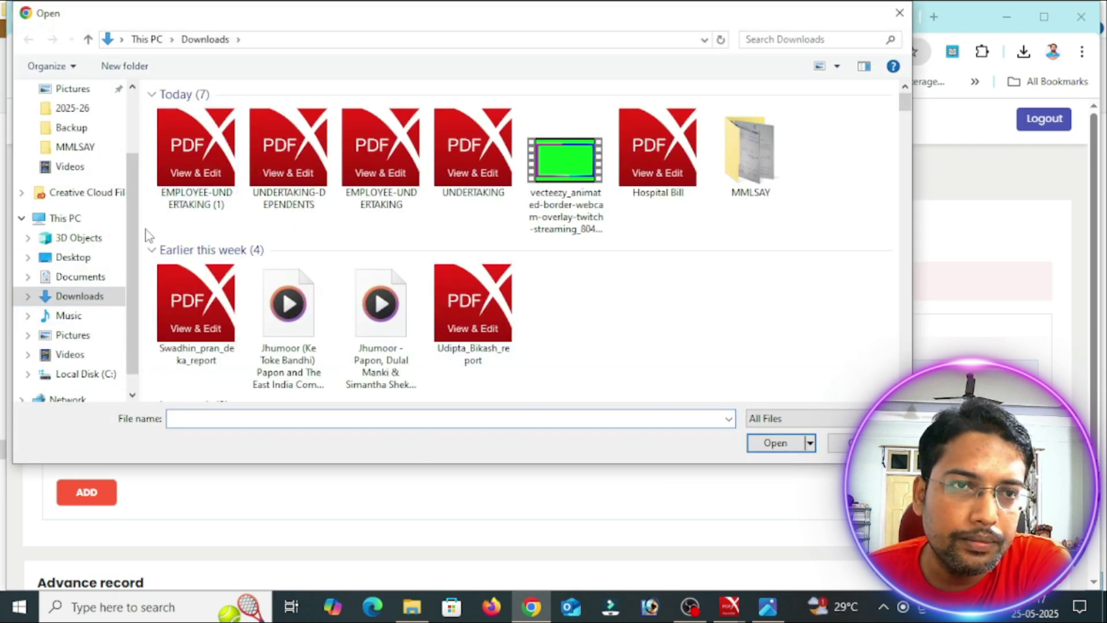
double_click(749, 176)
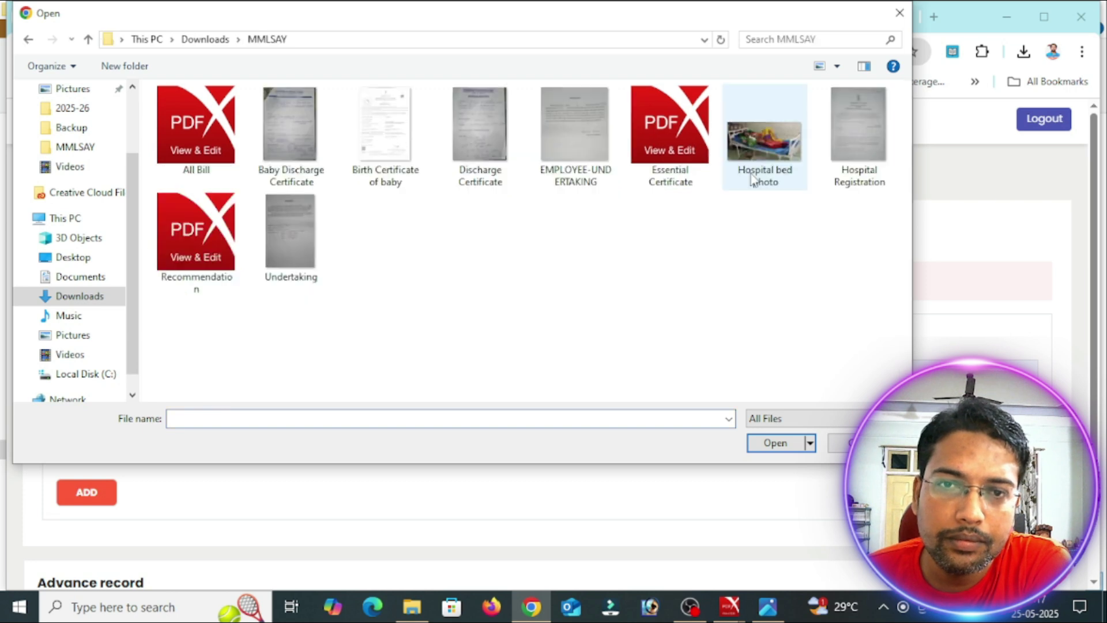
left_click(854, 186)
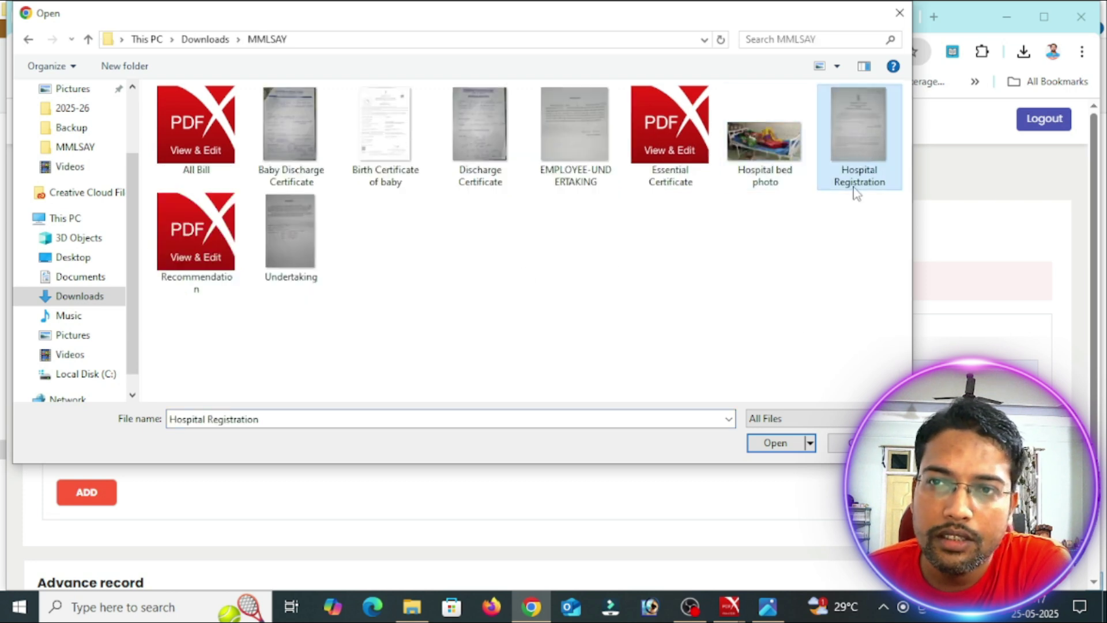
left_click(770, 445)
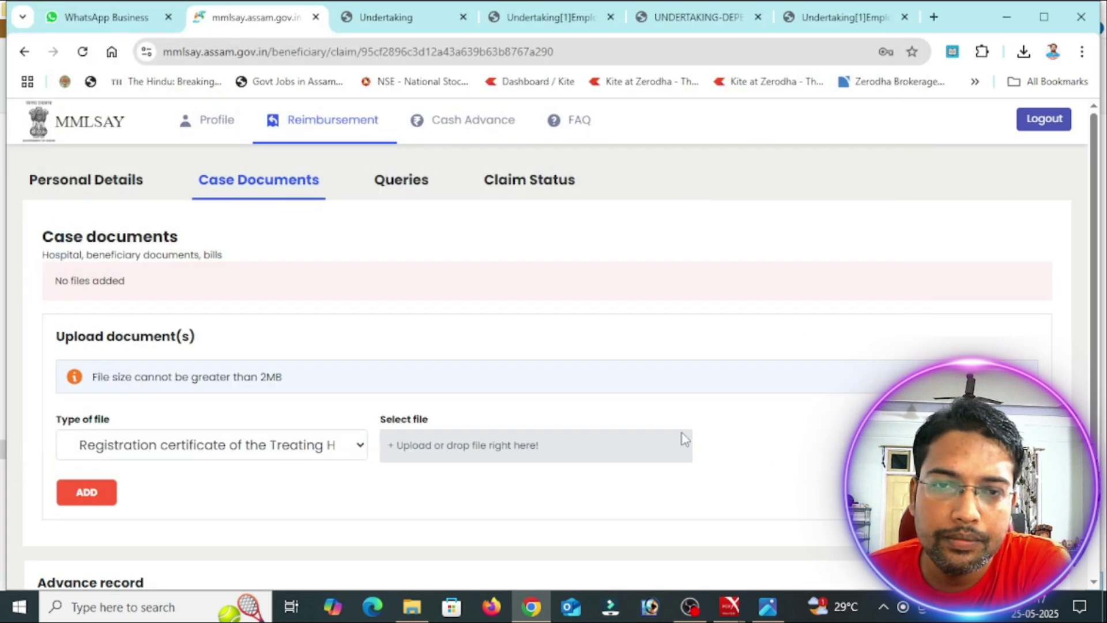
scroll(389, 363, "down", 1)
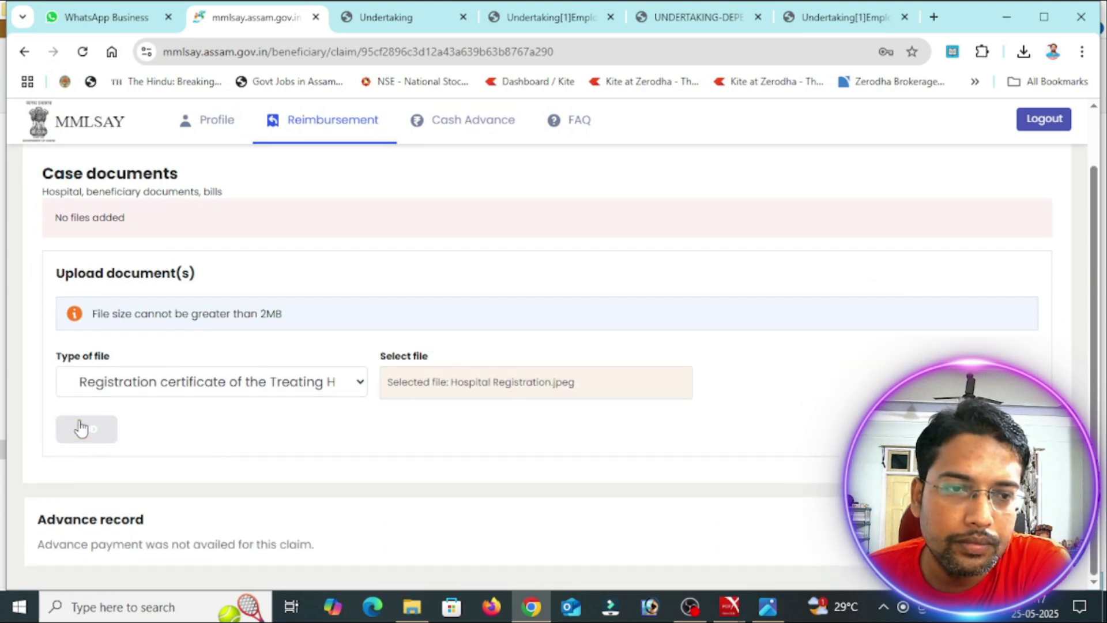
left_click(81, 423)
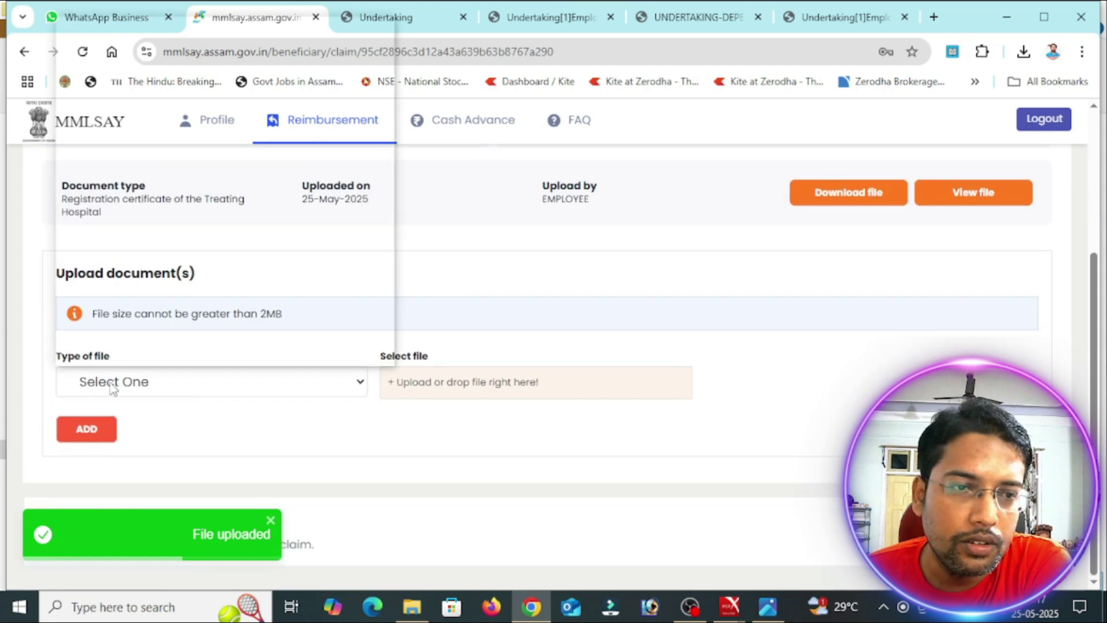
left_click(175, 383)
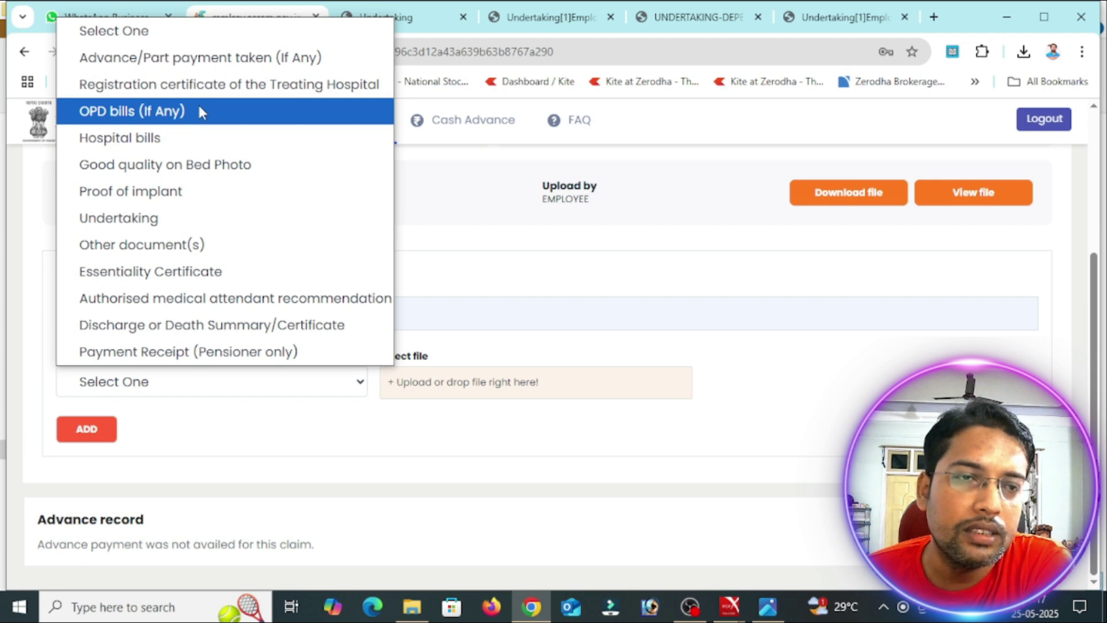
Upload All Bill_compressed.pdf from Downloads as the Hospital bills document
left_click(200, 151)
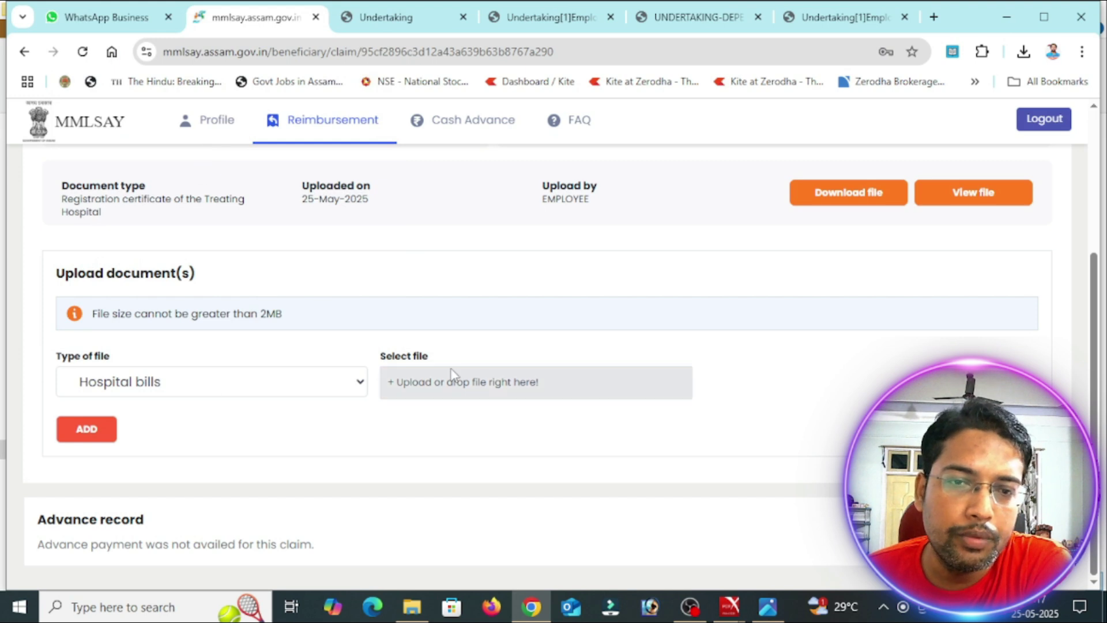
left_click(453, 383)
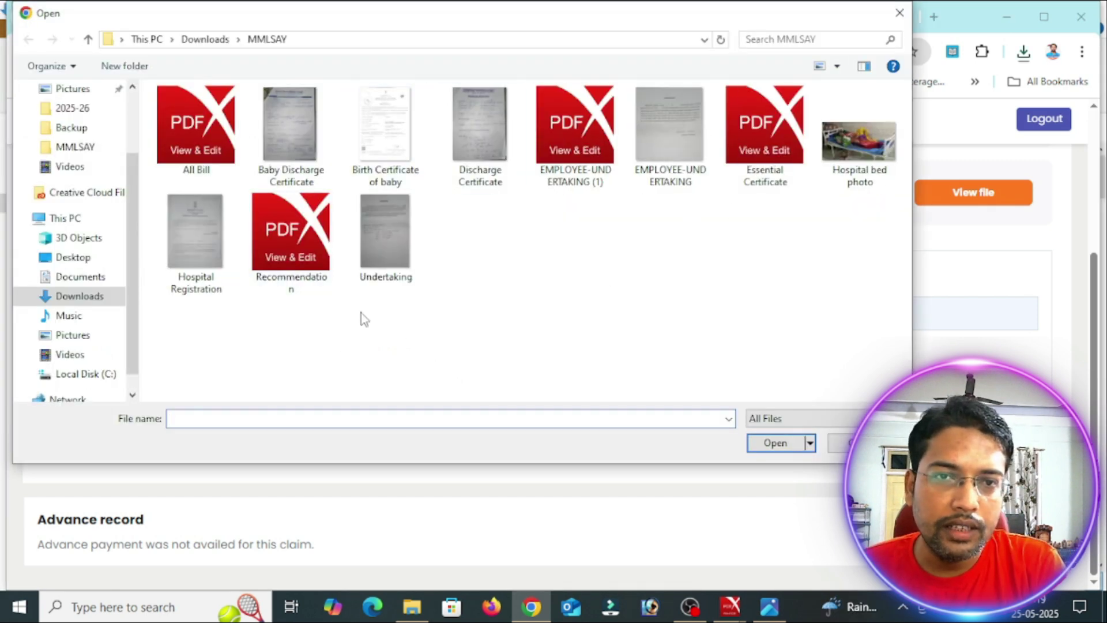
left_click(205, 39)
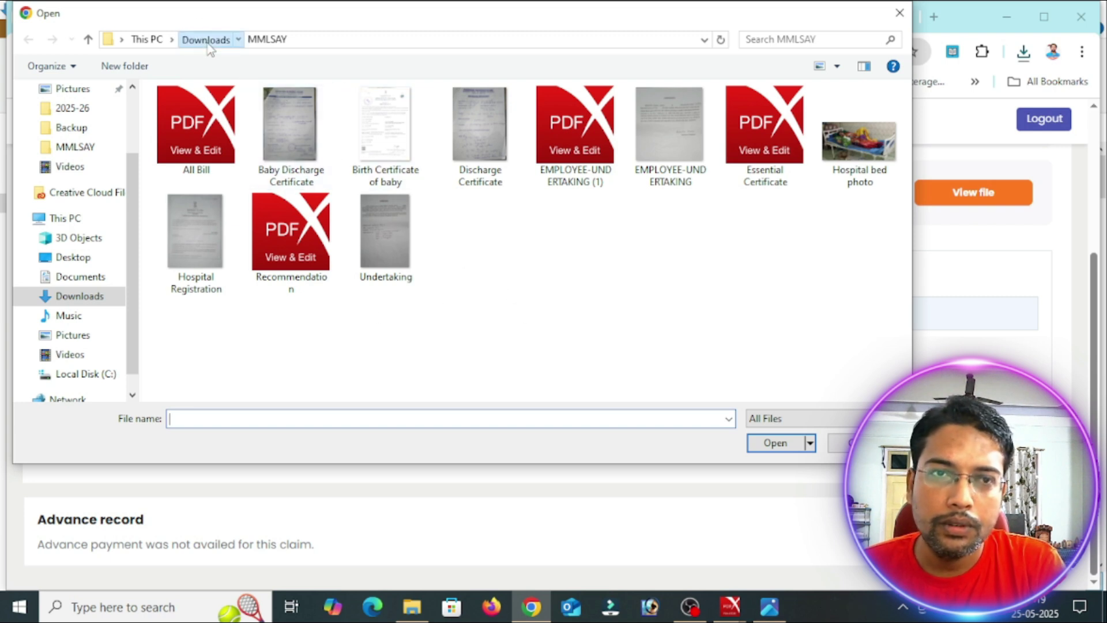
double_click(220, 170)
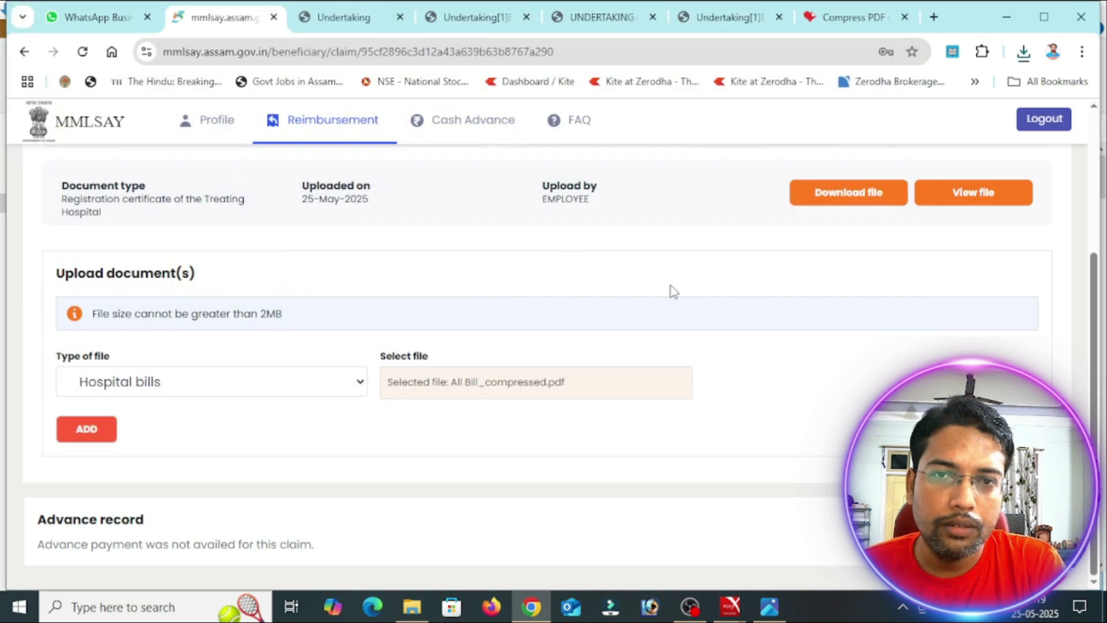
left_click(87, 428)
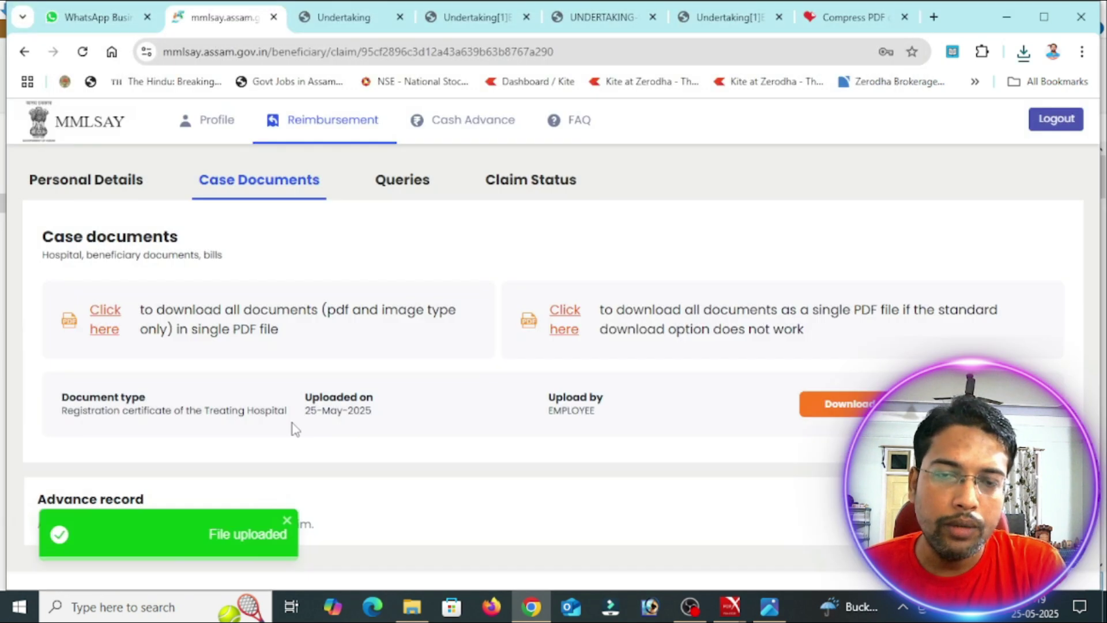
scroll(160, 434, "down", 3)
Upload Hospital bed photo.jpeg from the MMLSAY folder as the 'Good quality on Bed Photo' document
left_click(117, 497)
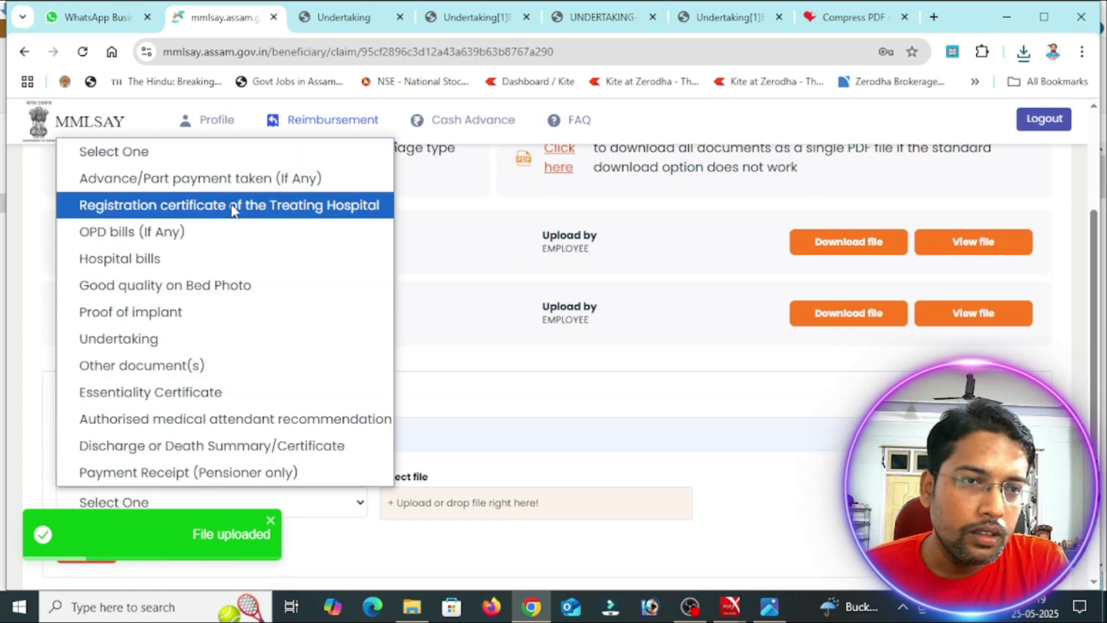
left_click(231, 295)
left_click(429, 504)
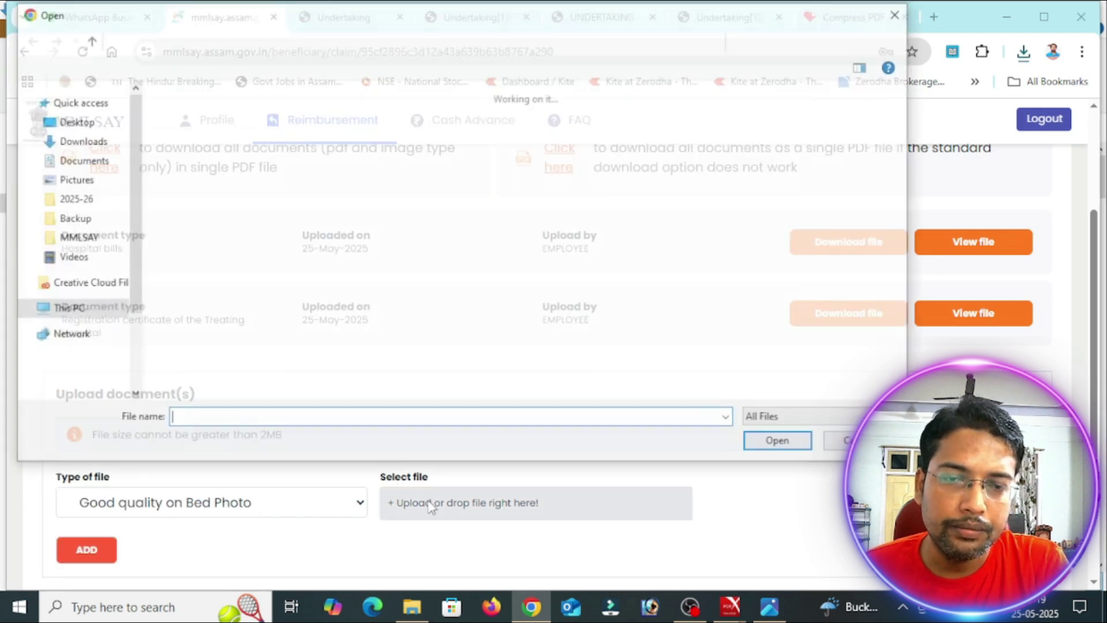
double_click(752, 134)
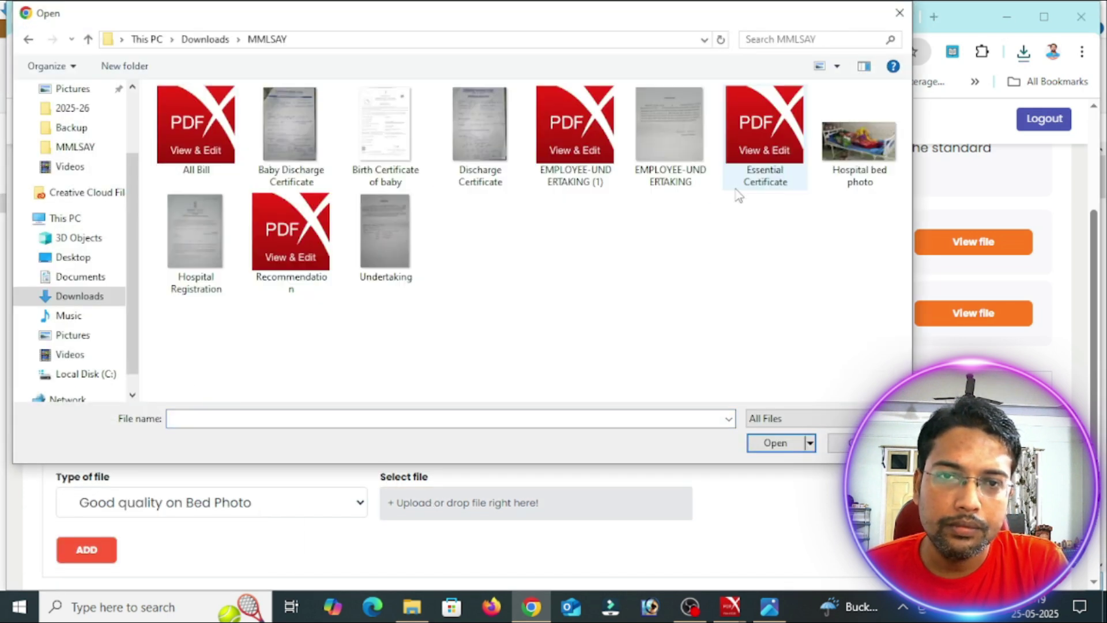
left_click(847, 161)
left_click(791, 441)
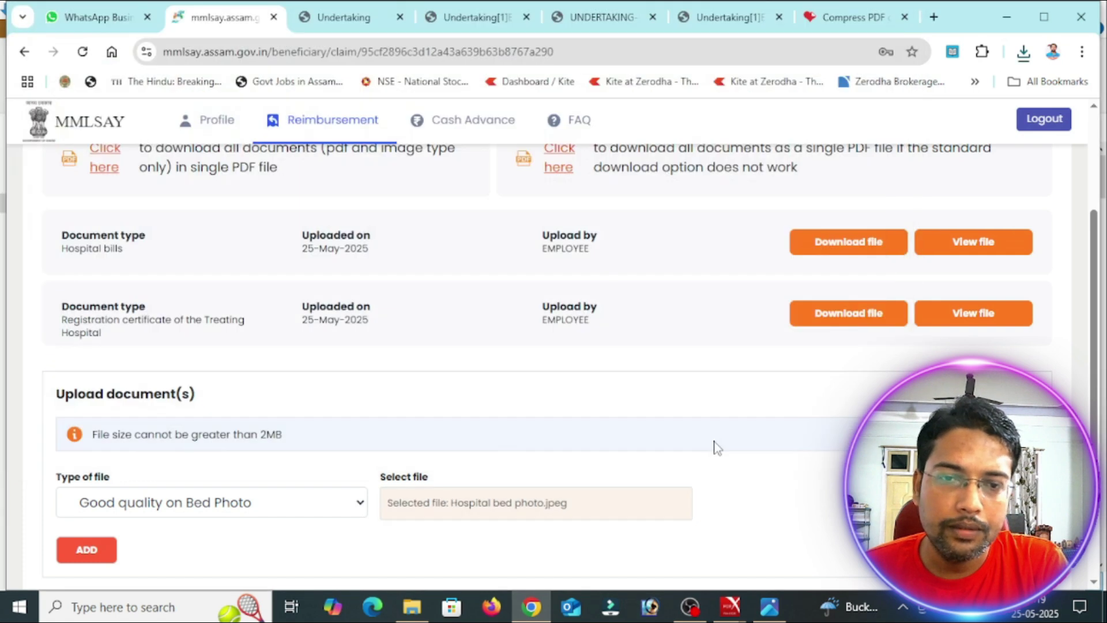
left_click(88, 549)
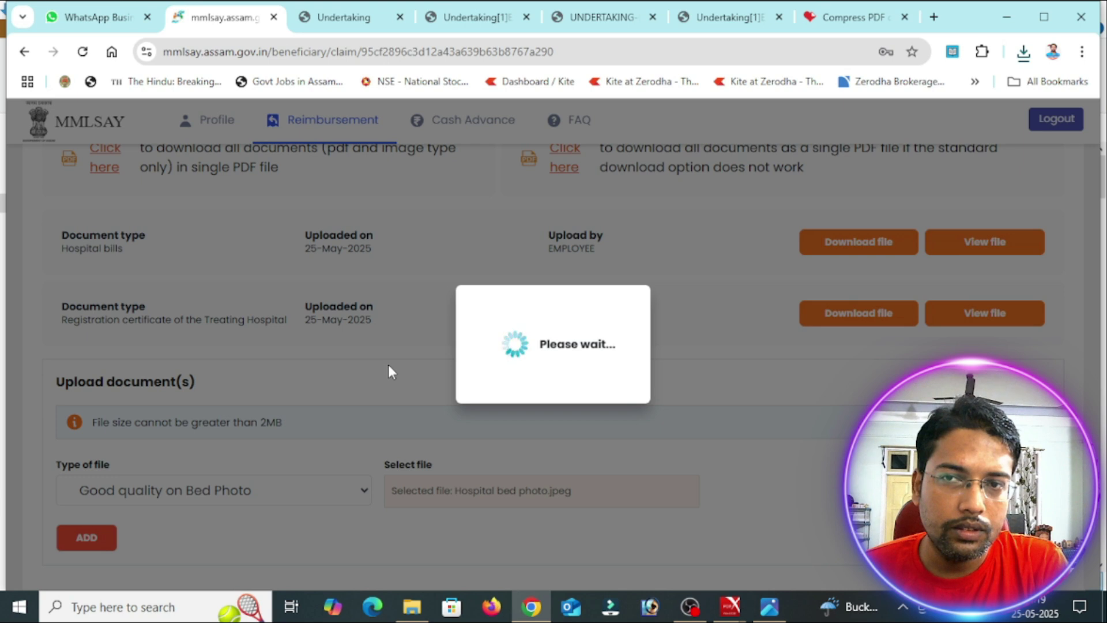
scroll(388, 370, "down", 3)
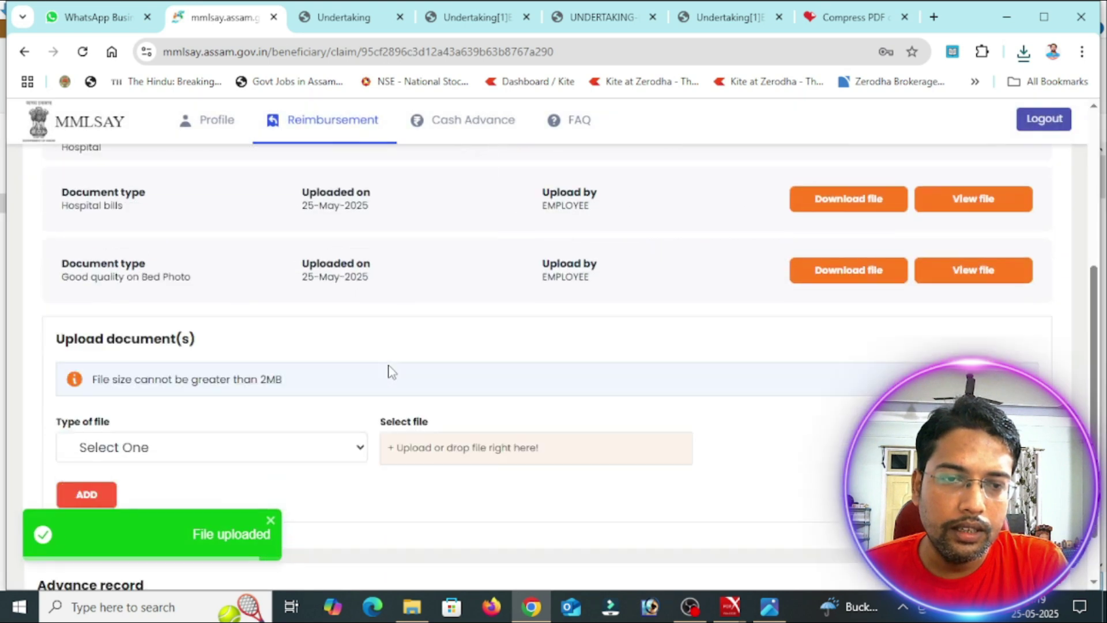
left_click(171, 407)
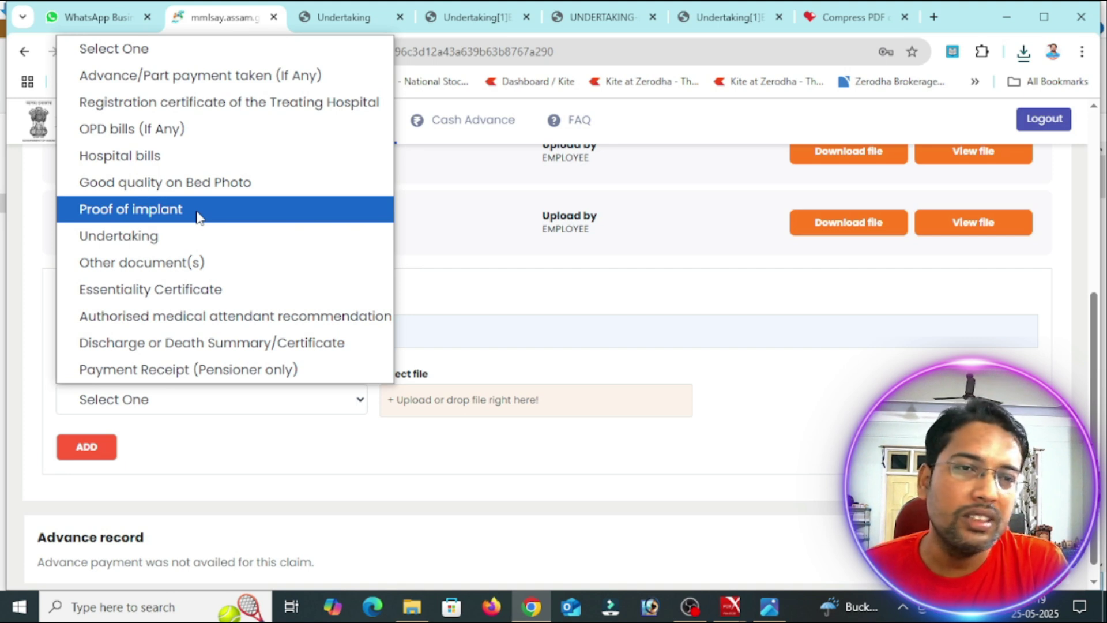
Upload the Undertaking image file as an Undertaking document
left_click(196, 247)
left_click(428, 406)
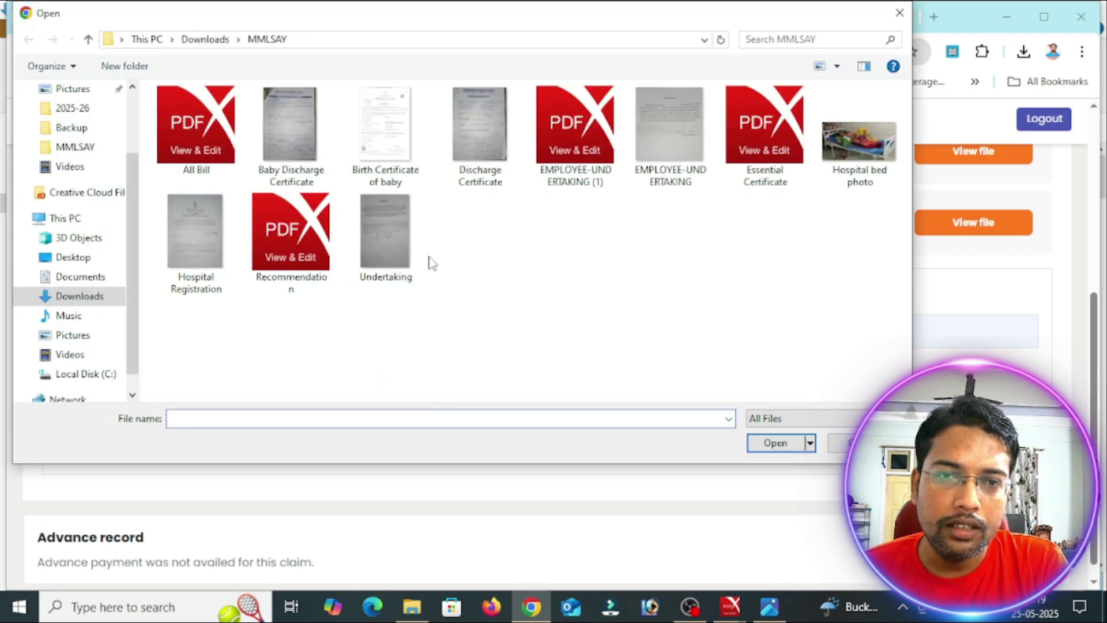
double_click(393, 242)
left_click(88, 453)
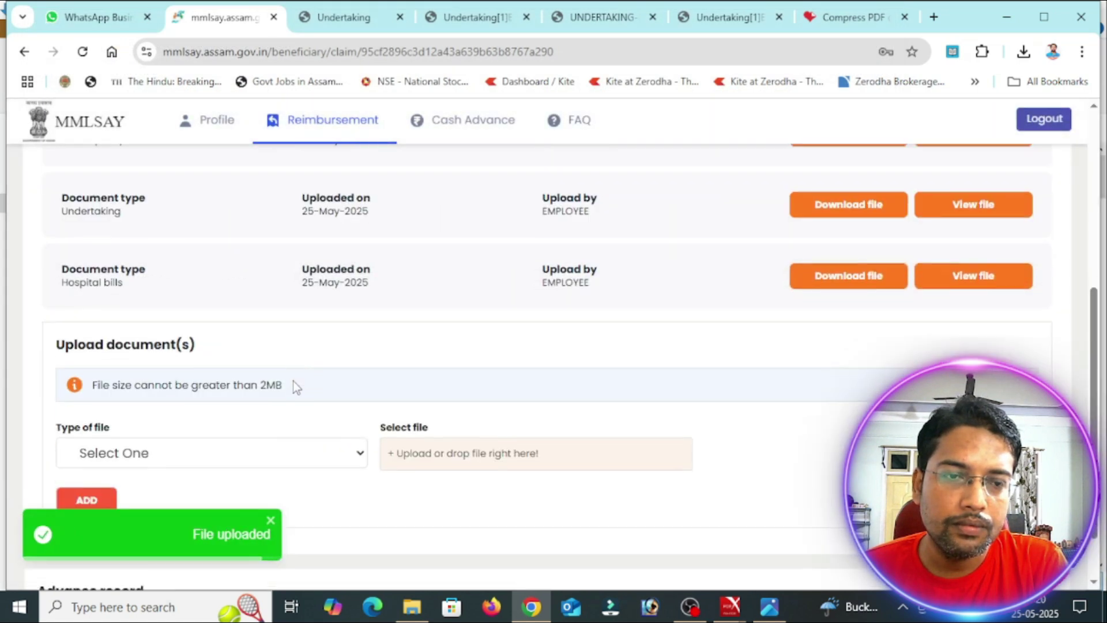
scroll(294, 385, "down", 1)
Upload the EMPLOYEE-UNDERTAKING file as a second Undertaking document
left_click(284, 378)
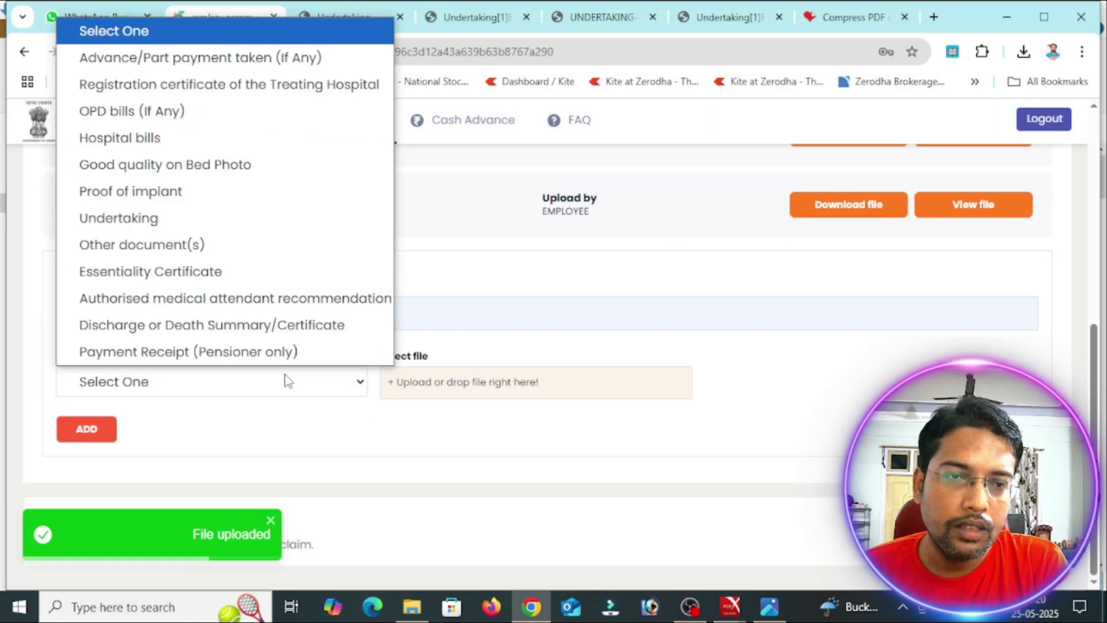
left_click(251, 231)
left_click(406, 375)
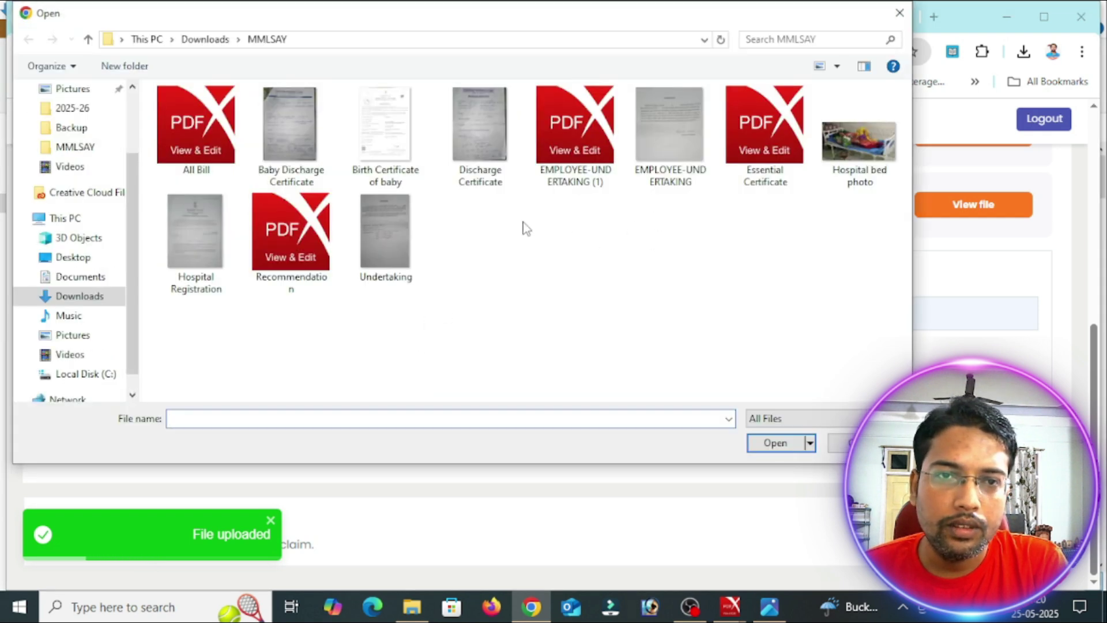
left_click(685, 165)
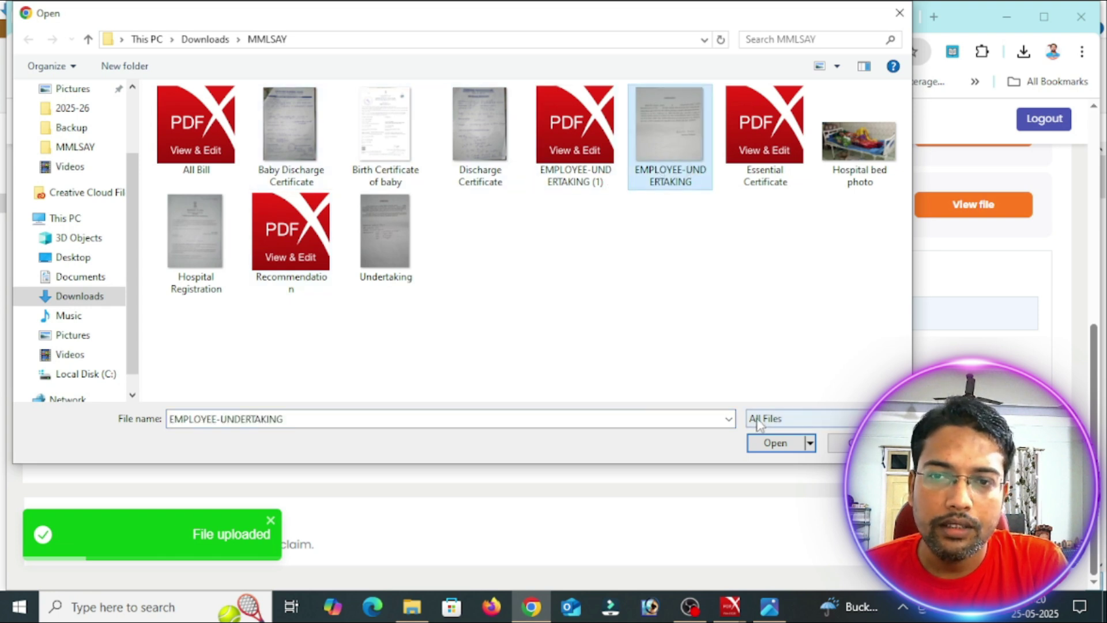
left_click(773, 444)
left_click(100, 427)
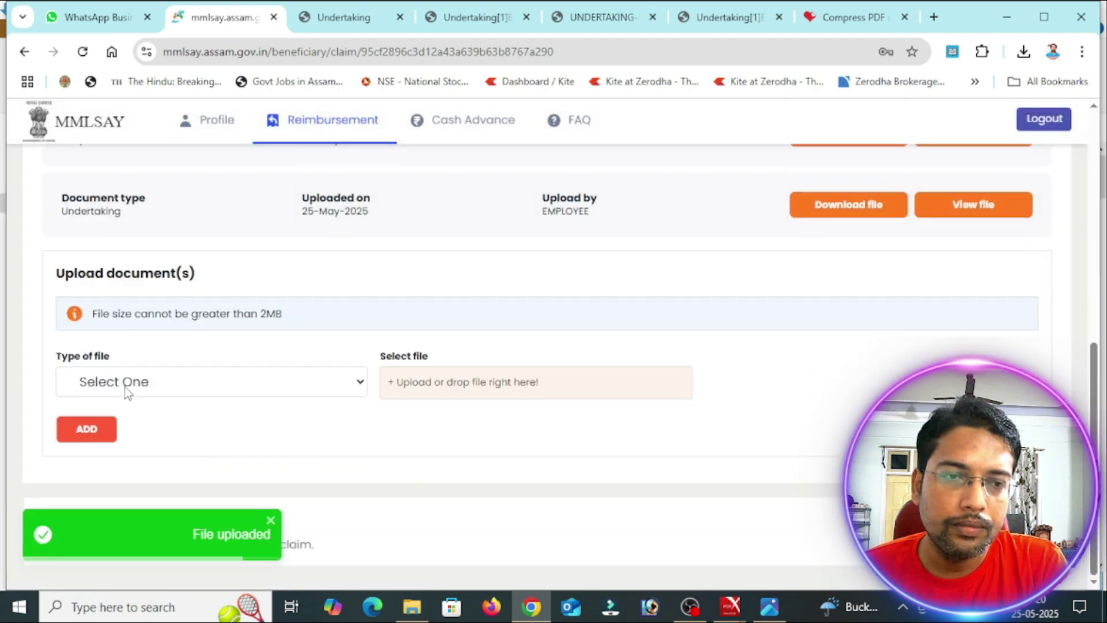
left_click(124, 386)
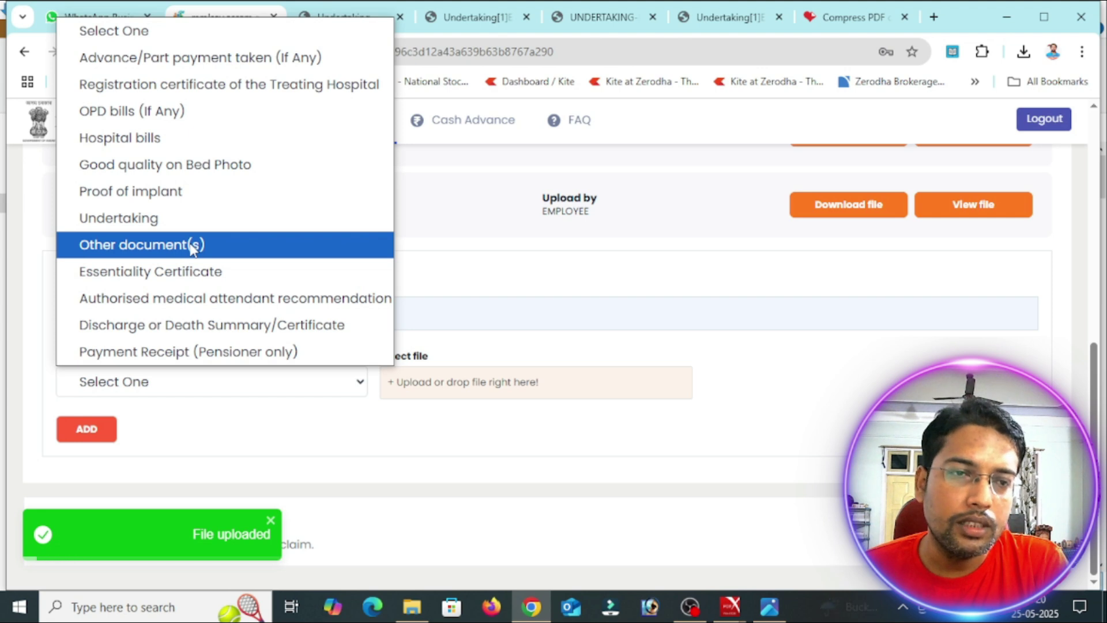
Upload Essential Certificate.pdf as the Essentiality Certificate document
left_click(196, 271)
left_click(389, 378)
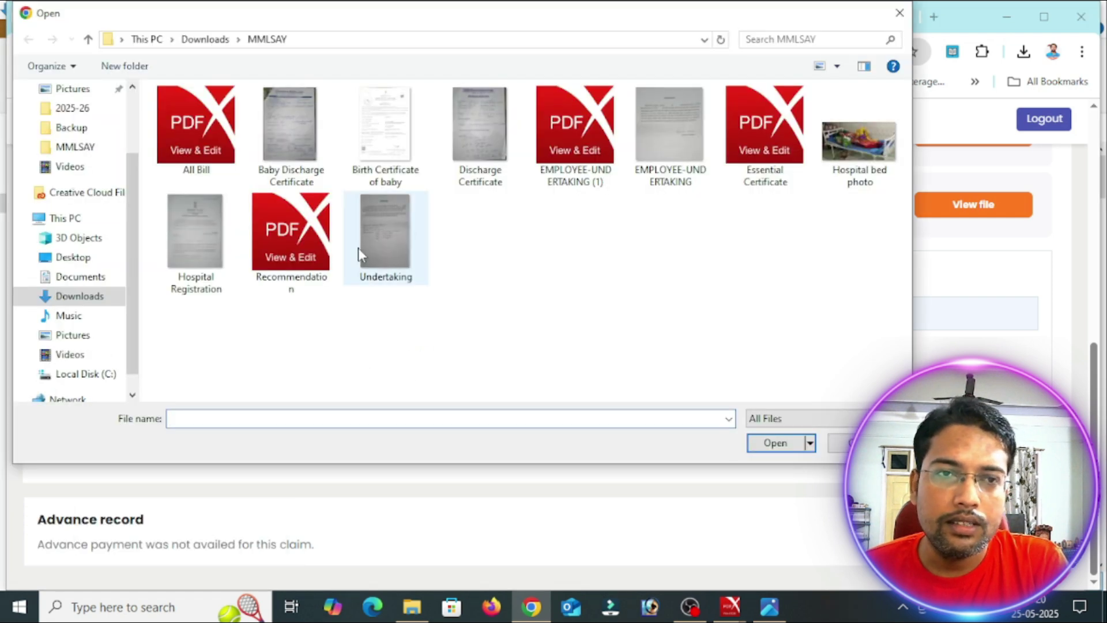
double_click(766, 173)
left_click(81, 438)
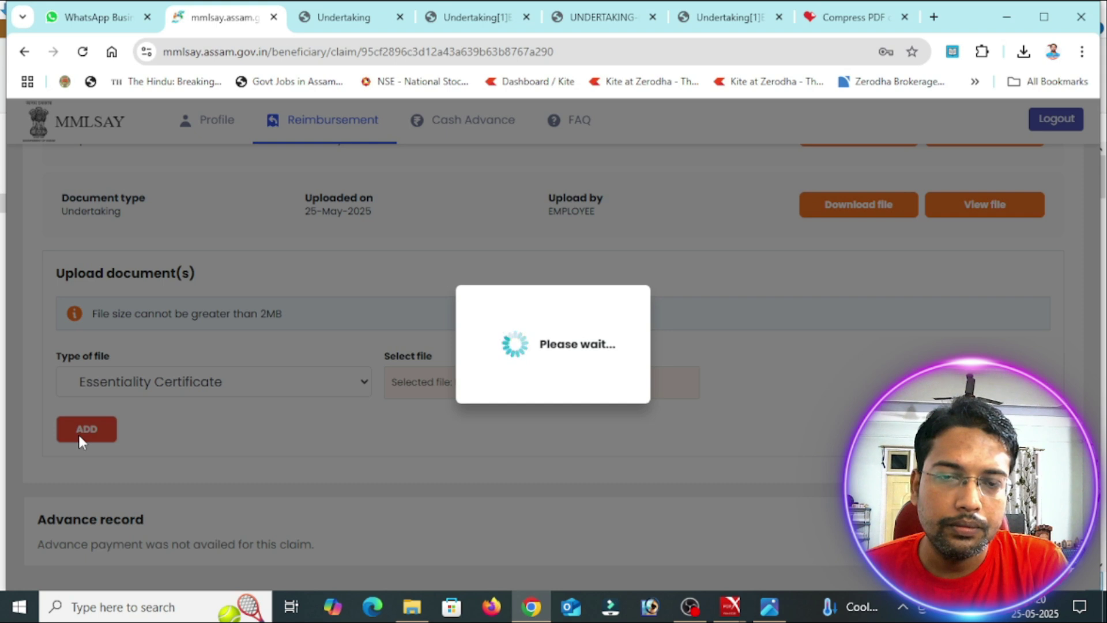
Upload Recommendation.pdf as the Authorised medical attendant recommendation document
scroll(120, 375, "down", 5)
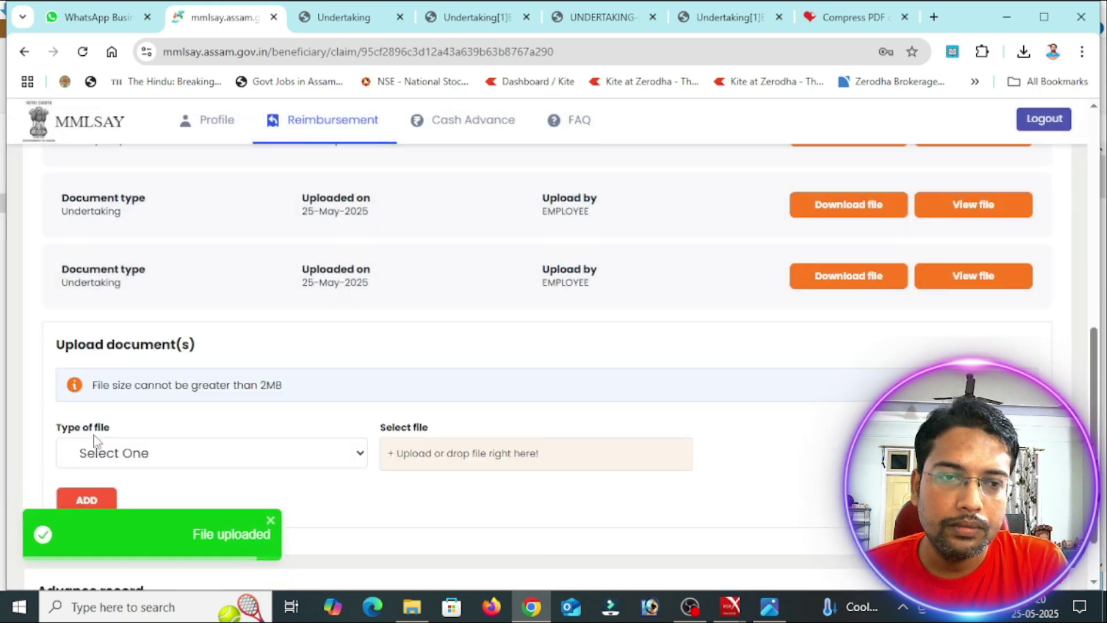
left_click(123, 379)
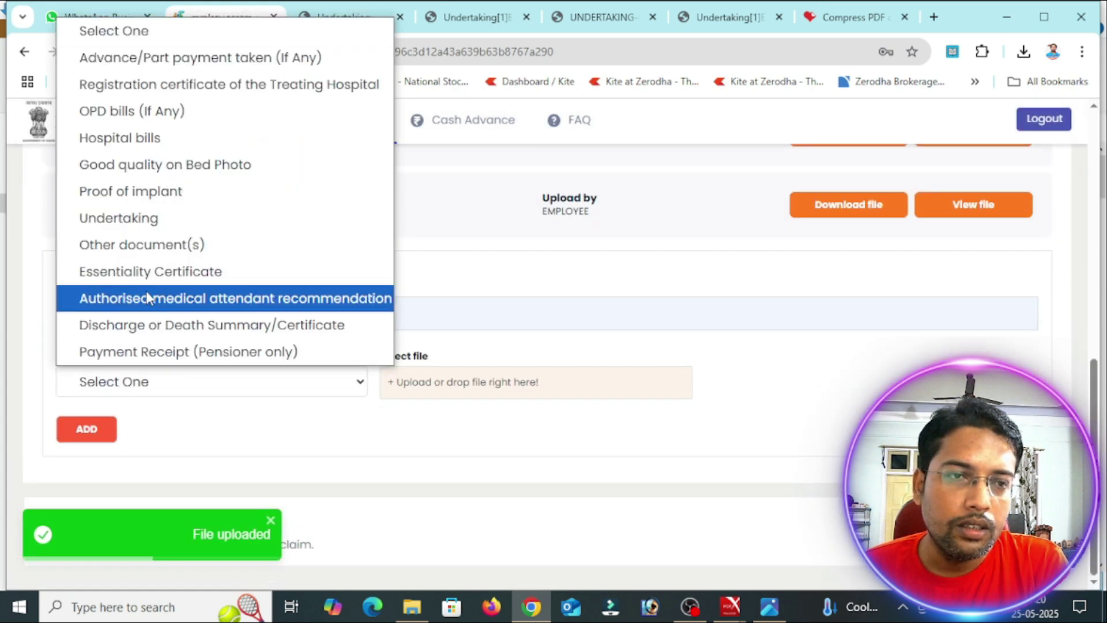
left_click(325, 298)
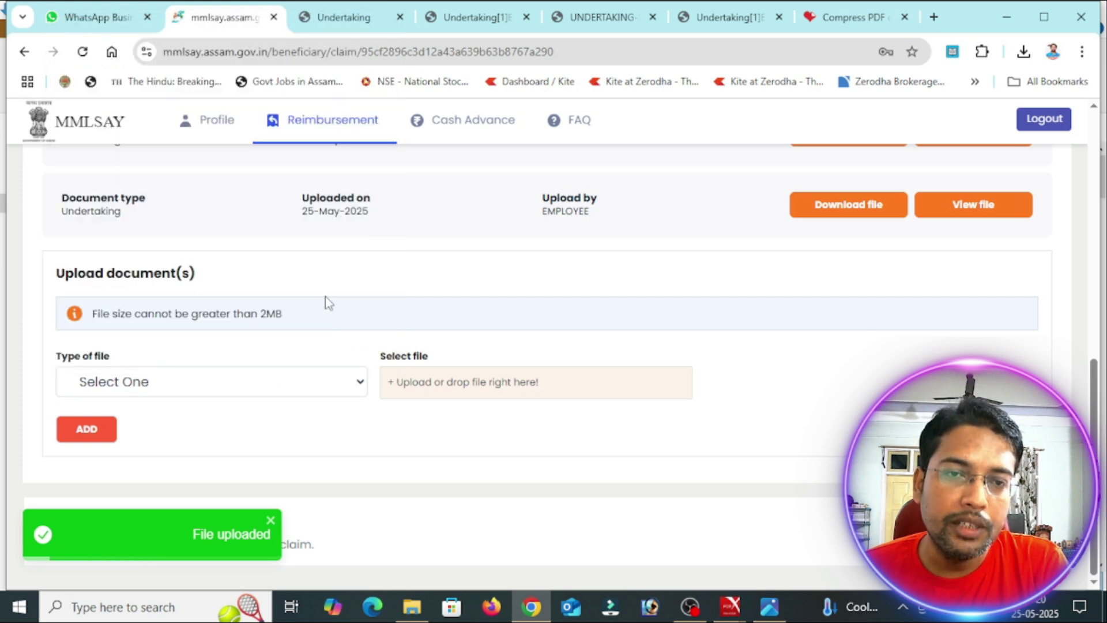
left_click(433, 392)
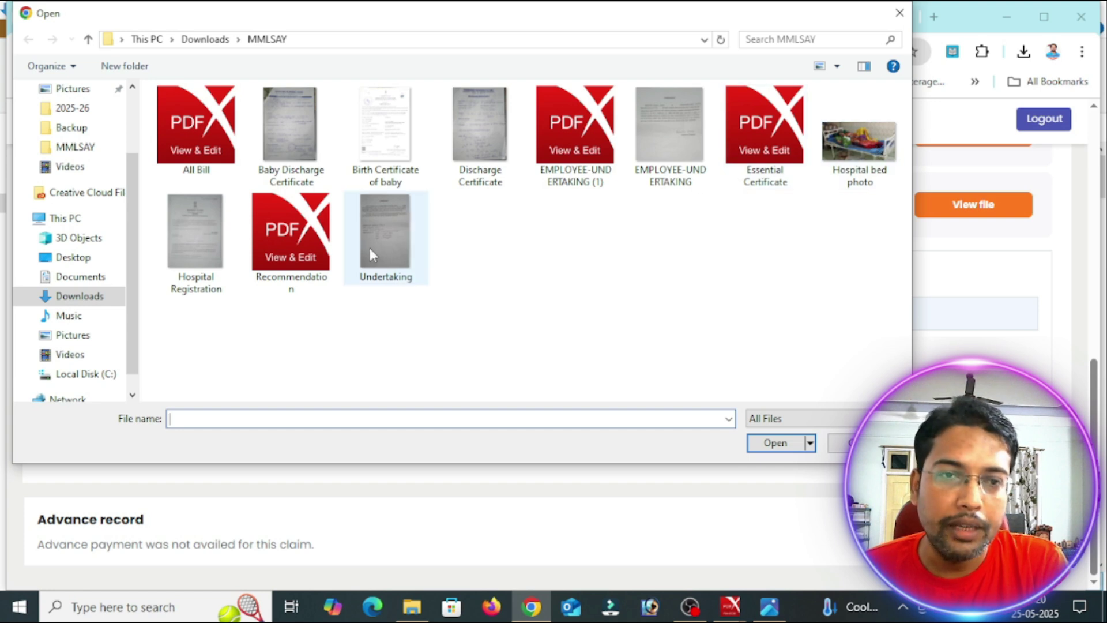
double_click(290, 237)
left_click(86, 429)
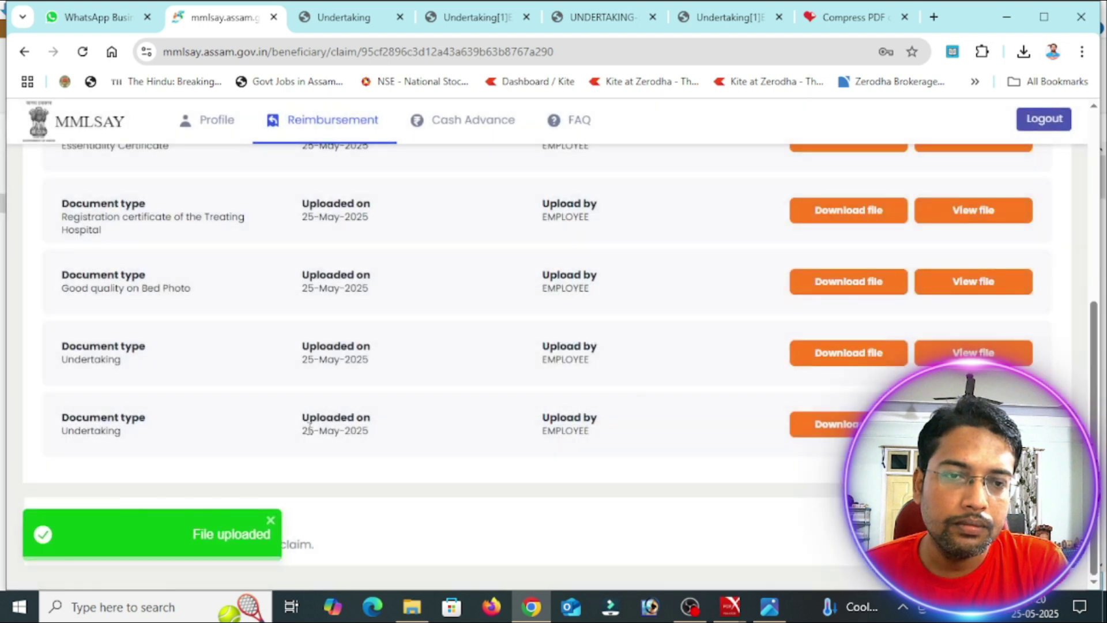
scroll(308, 427, "down", 5)
left_click(128, 382)
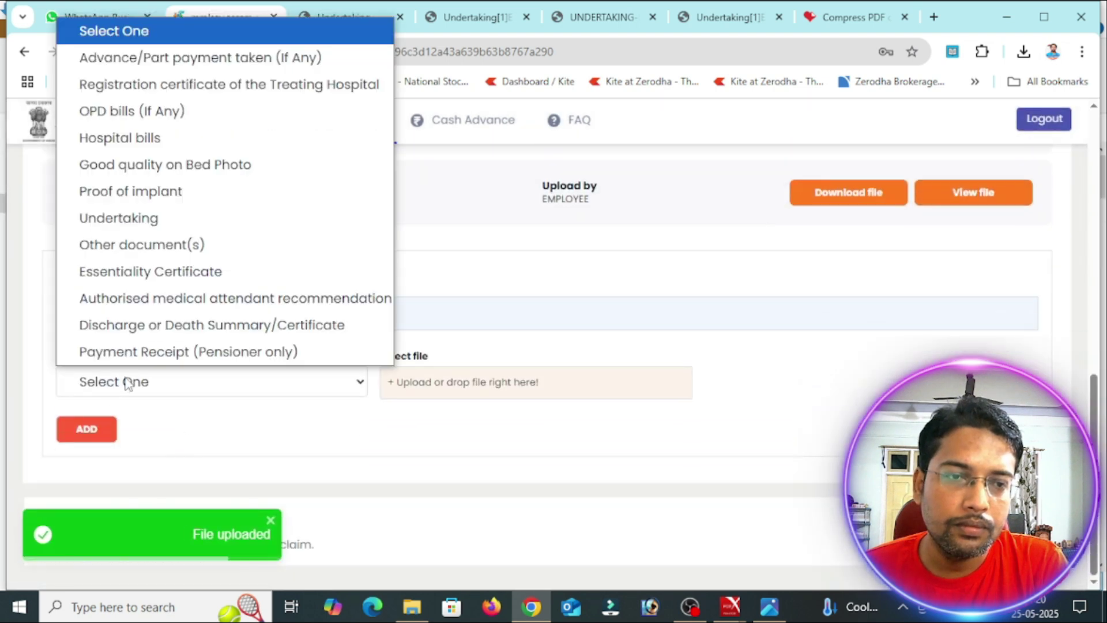
Upload the Discharge Certificate image as a Discharge or Death Summary/Certificate document
left_click(252, 331)
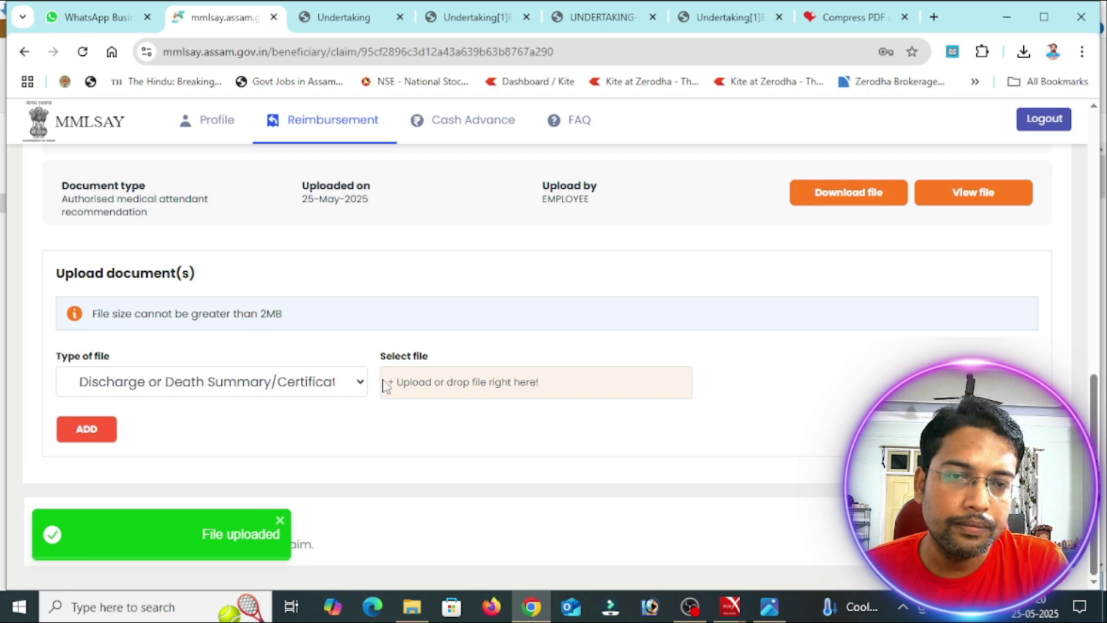
left_click(410, 384)
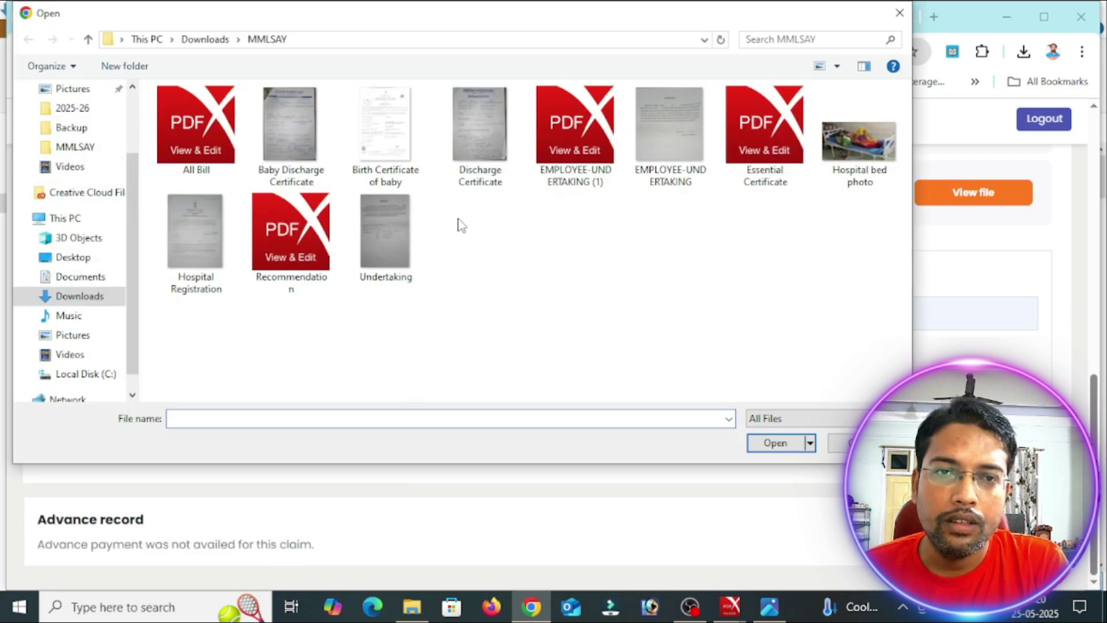
left_click(481, 139)
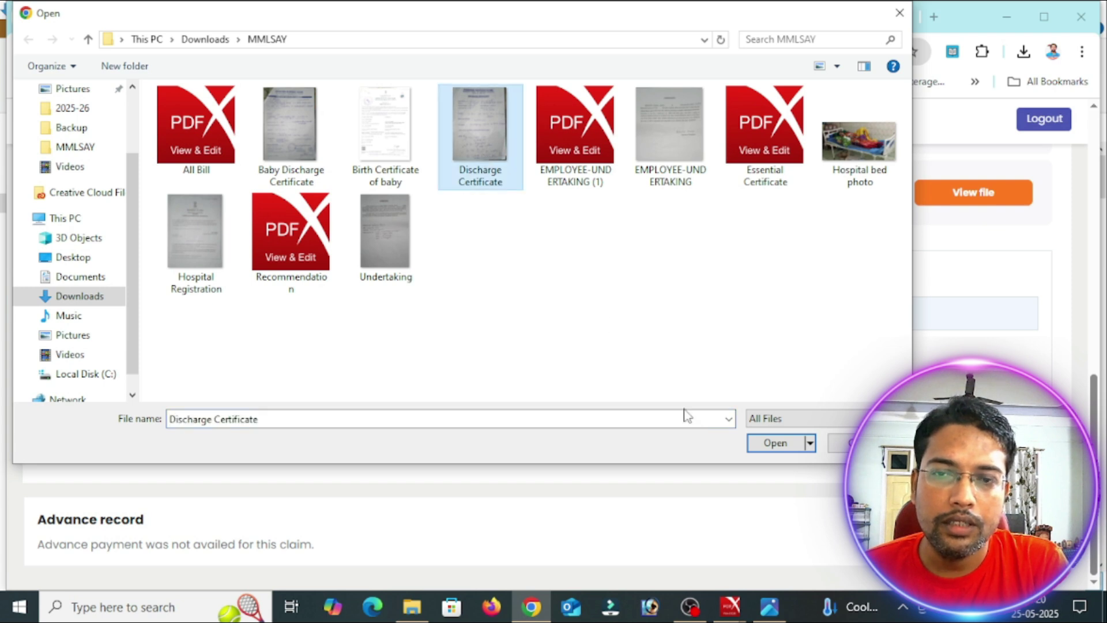
left_click(772, 442)
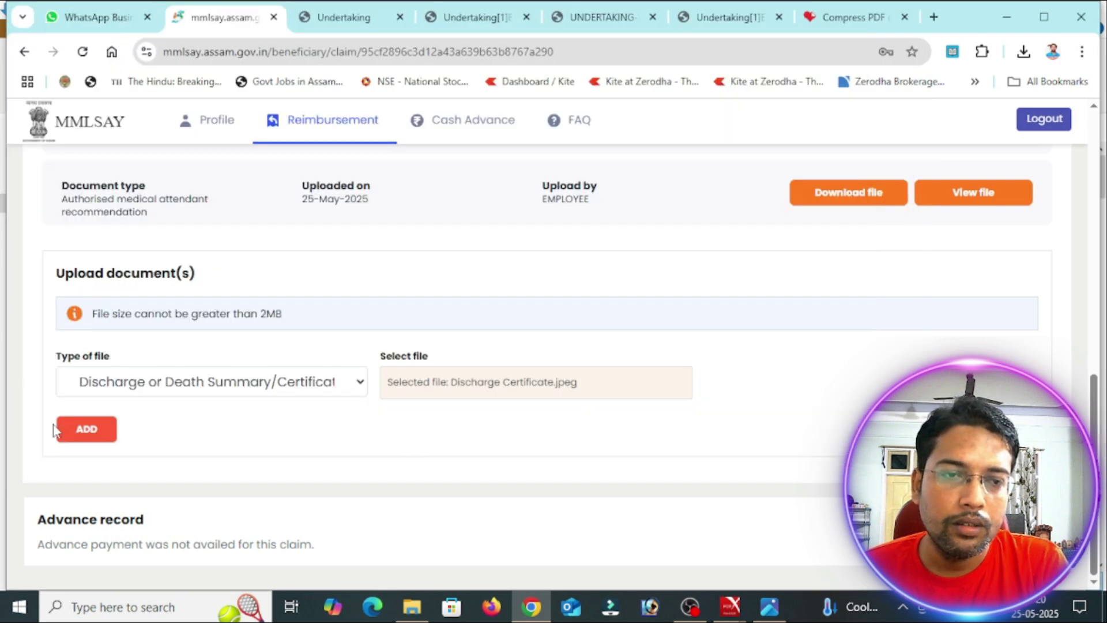
left_click(82, 427)
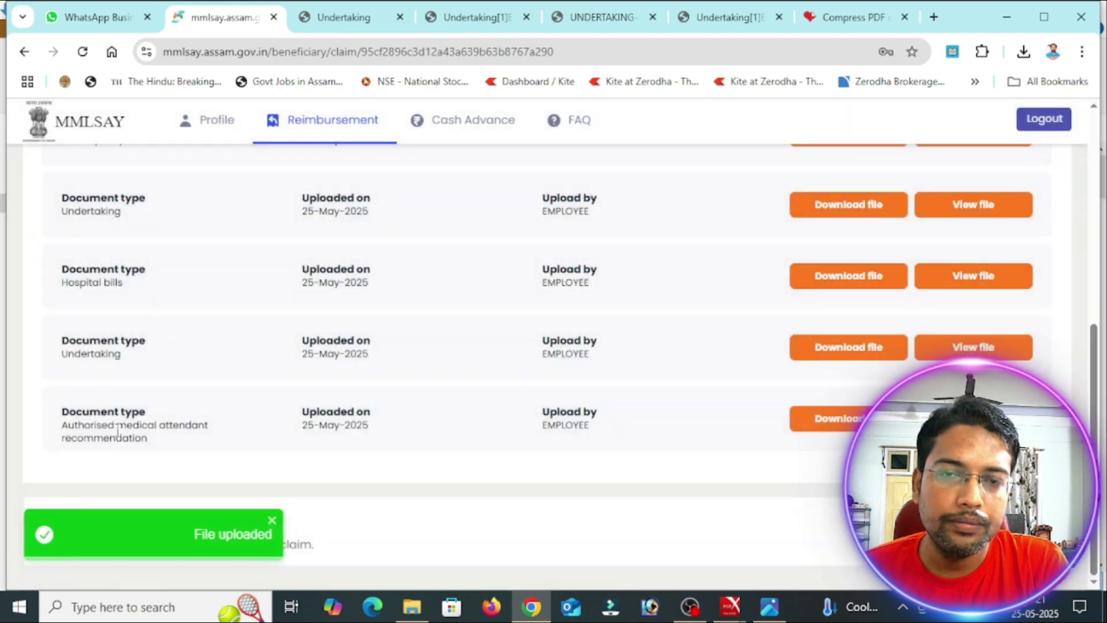
Upload Baby Discharge Certificate.jpeg as another Discharge or Death Summary/Certificate document
left_click(118, 459)
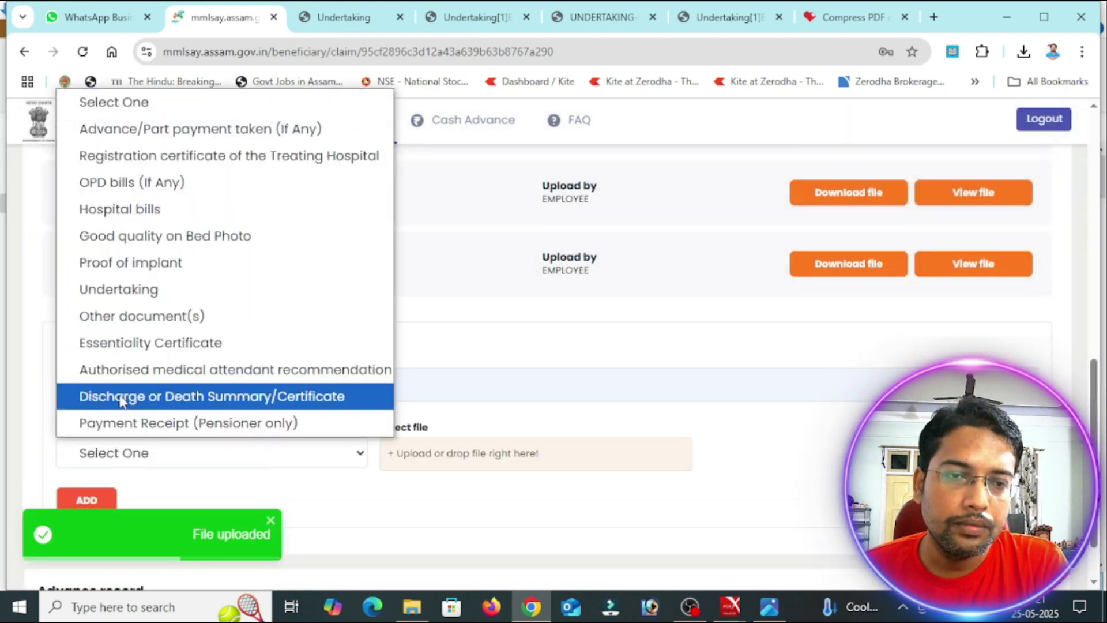
left_click(121, 400)
left_click(395, 453)
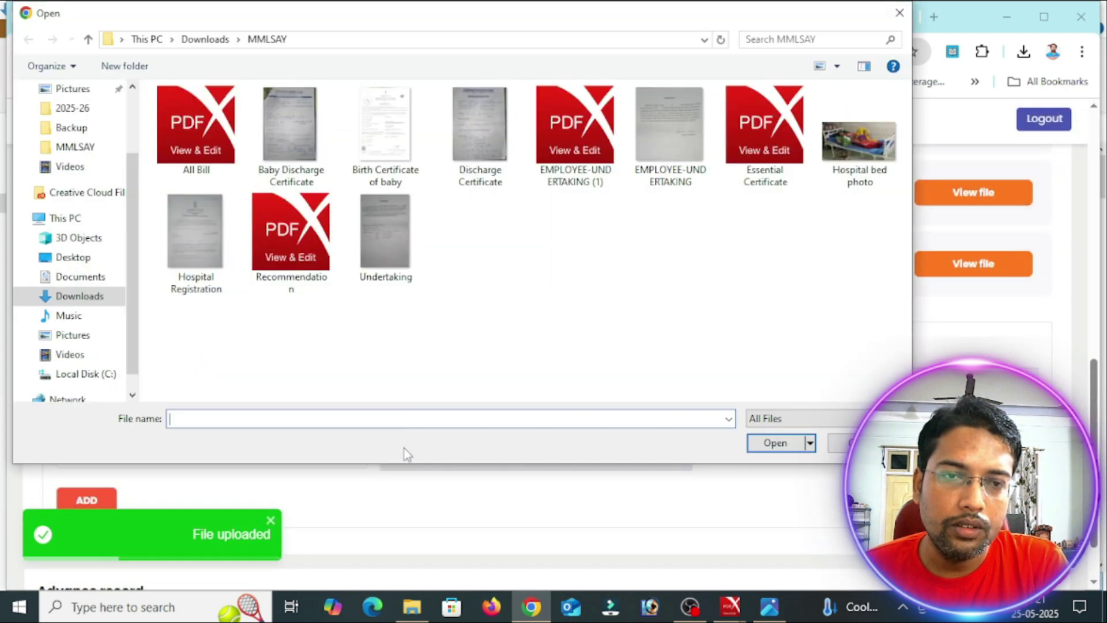
double_click(296, 150)
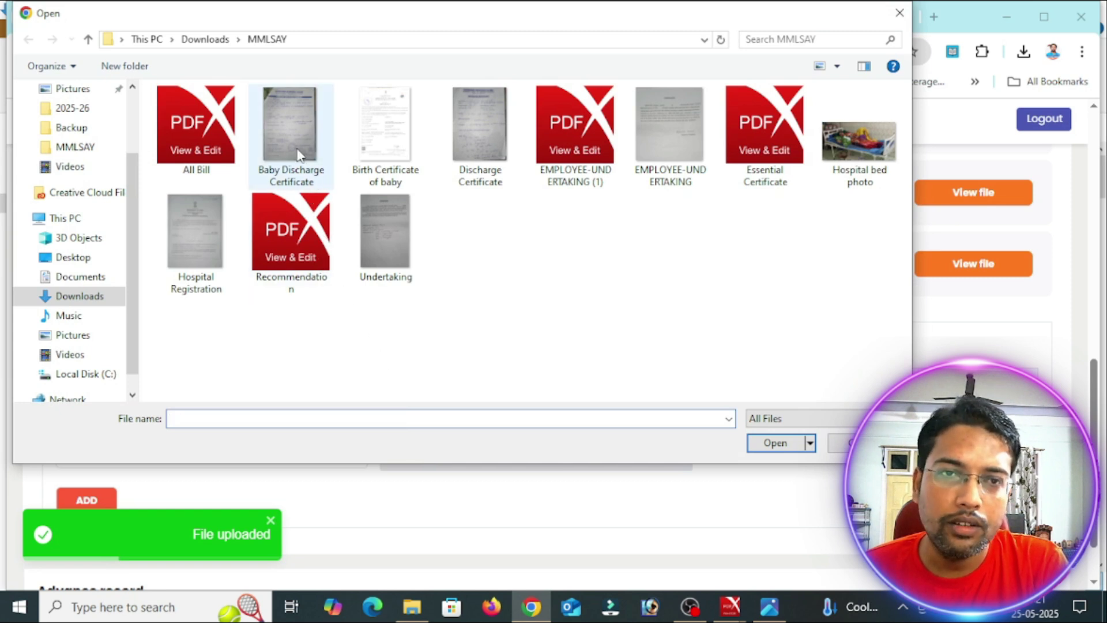
scroll(314, 351, "down", 1)
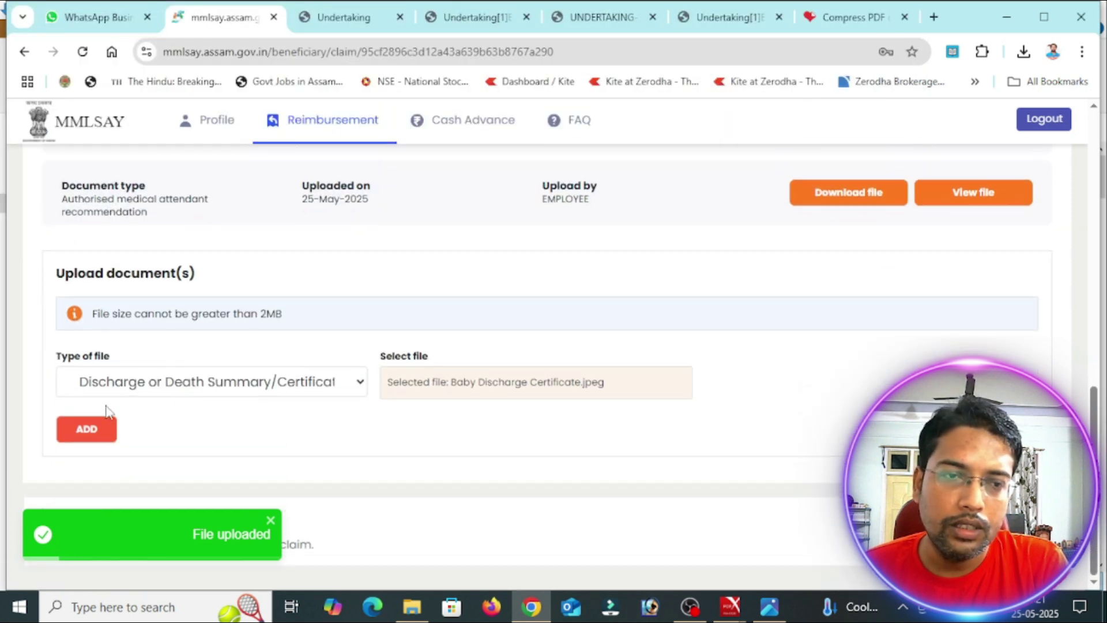
left_click(77, 427)
scroll(200, 444, "down", 5)
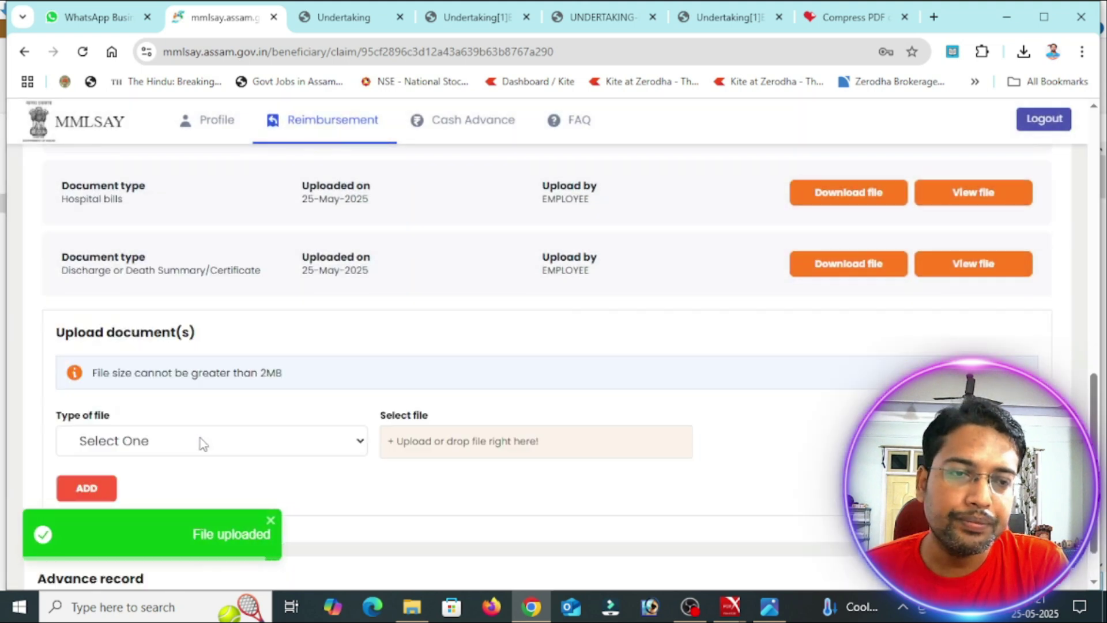
left_click(121, 391)
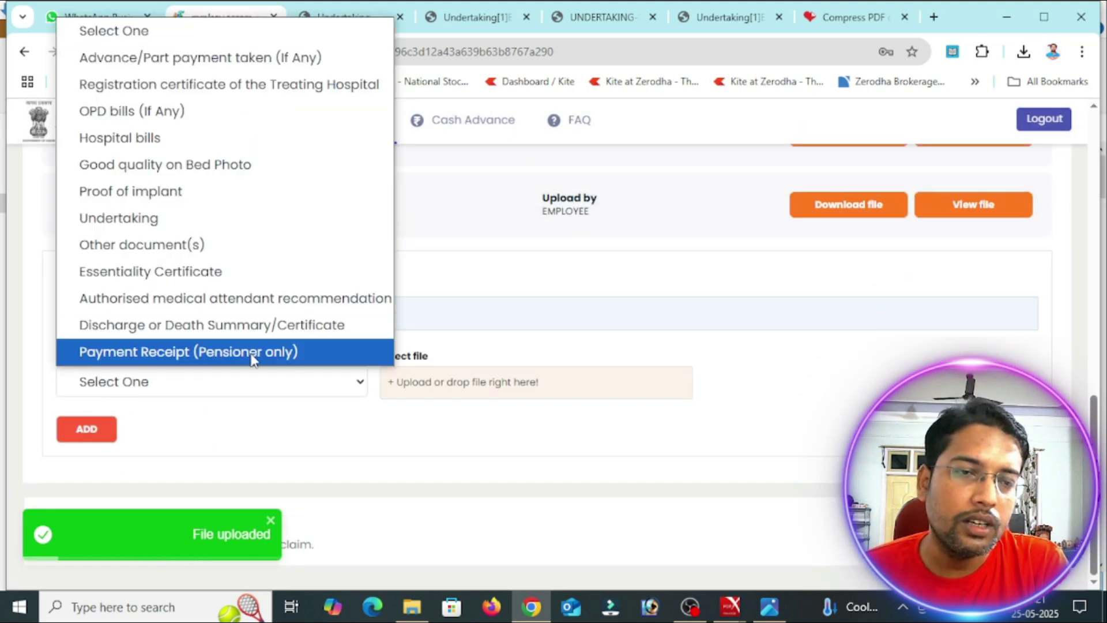
Scroll through the Case Documents list to confirm every uploaded document appears
left_click(647, 266)
scroll(537, 312, "up", 5)
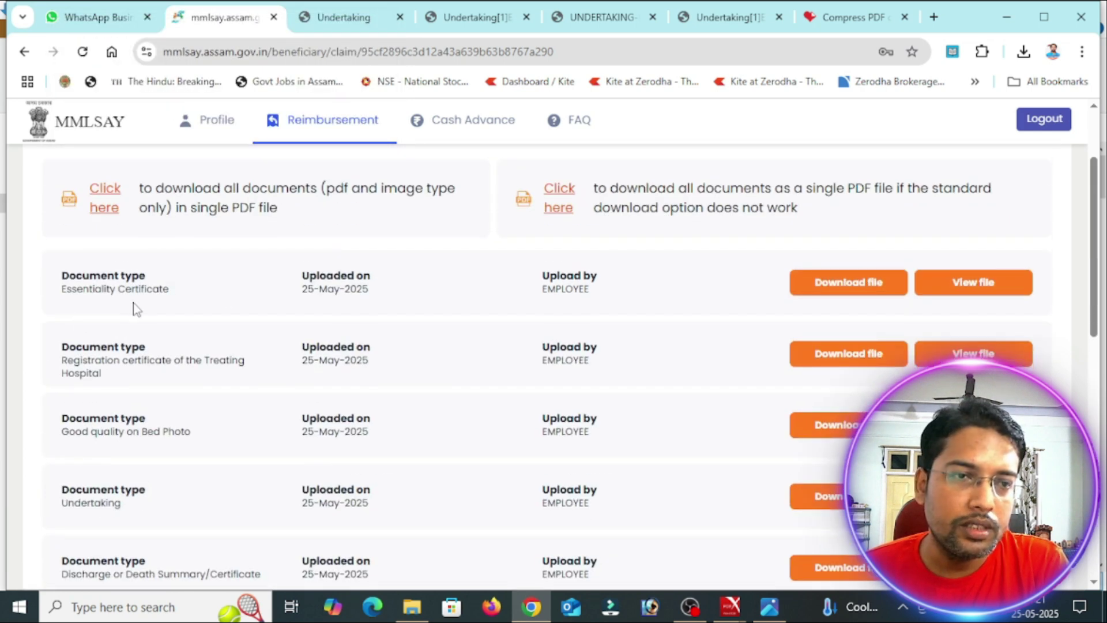
scroll(127, 283, "down", 2)
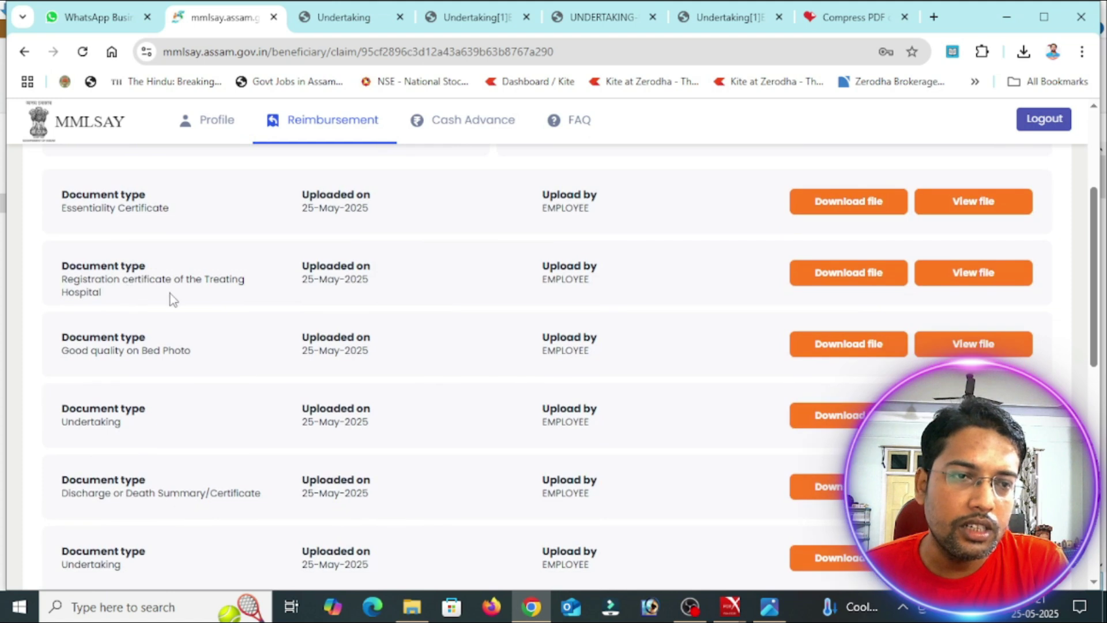
scroll(172, 298, "down", 2)
scroll(111, 342, "down", 2)
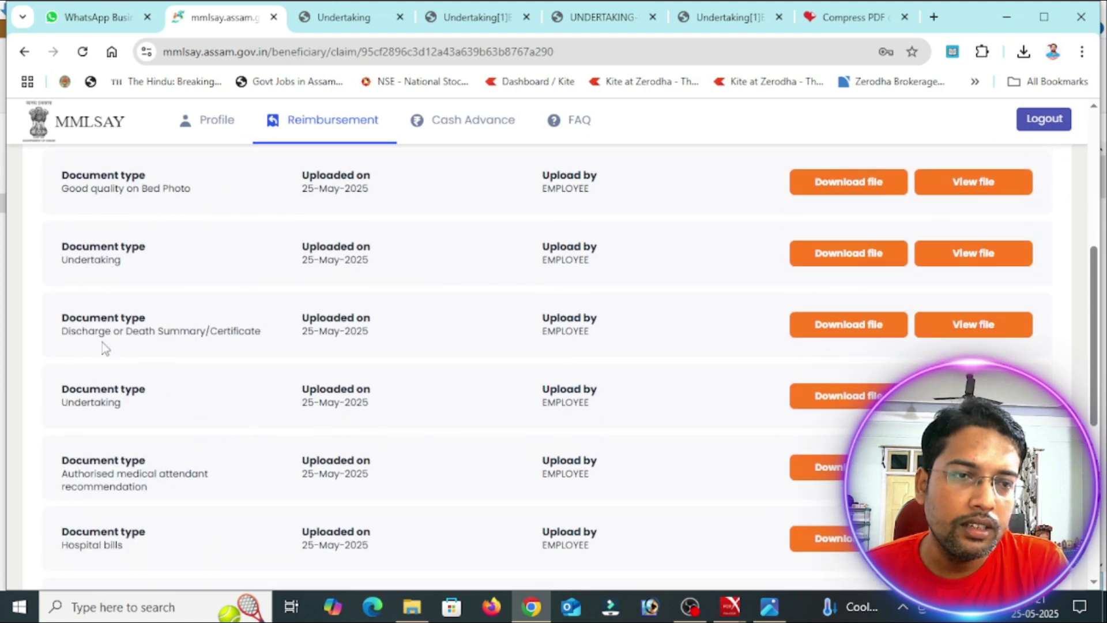
scroll(172, 337, "down", 2)
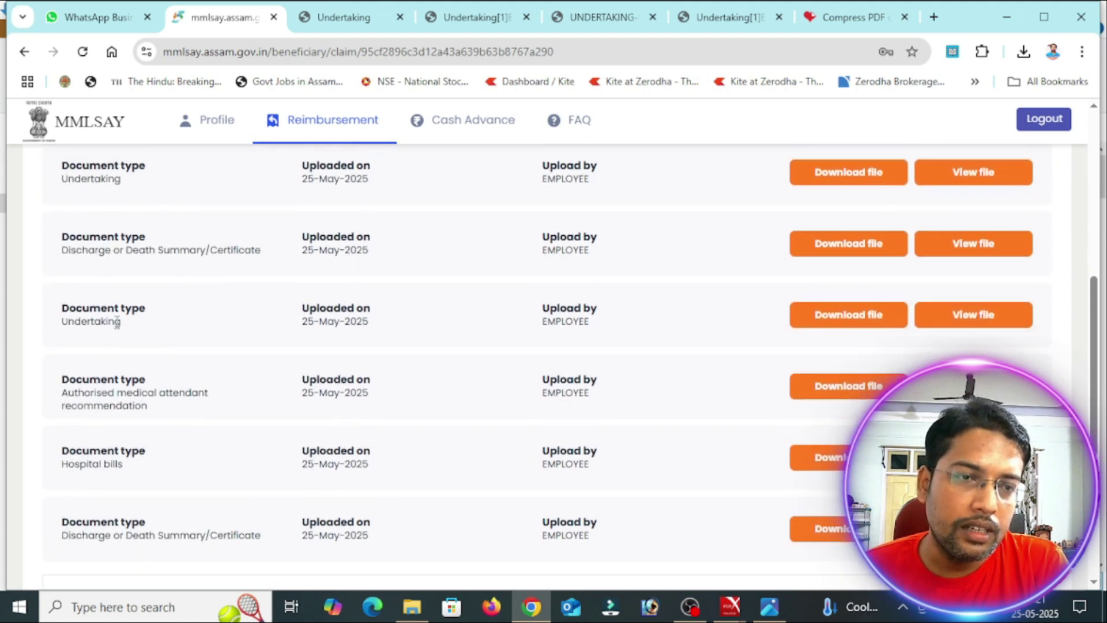
scroll(104, 397, "down", 2)
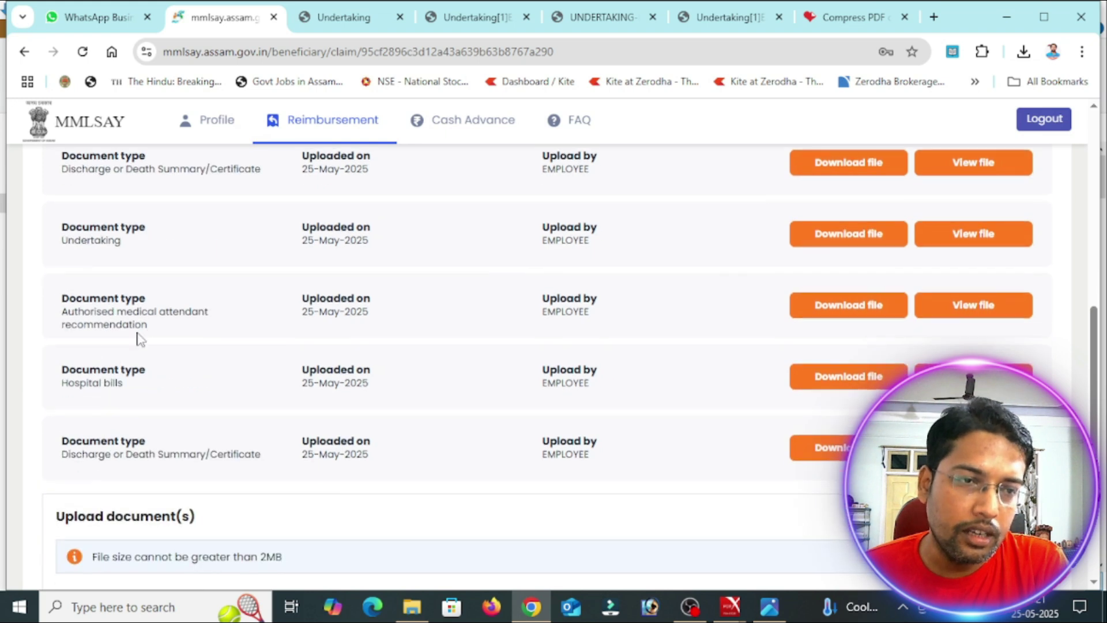
scroll(90, 389, "down", 2)
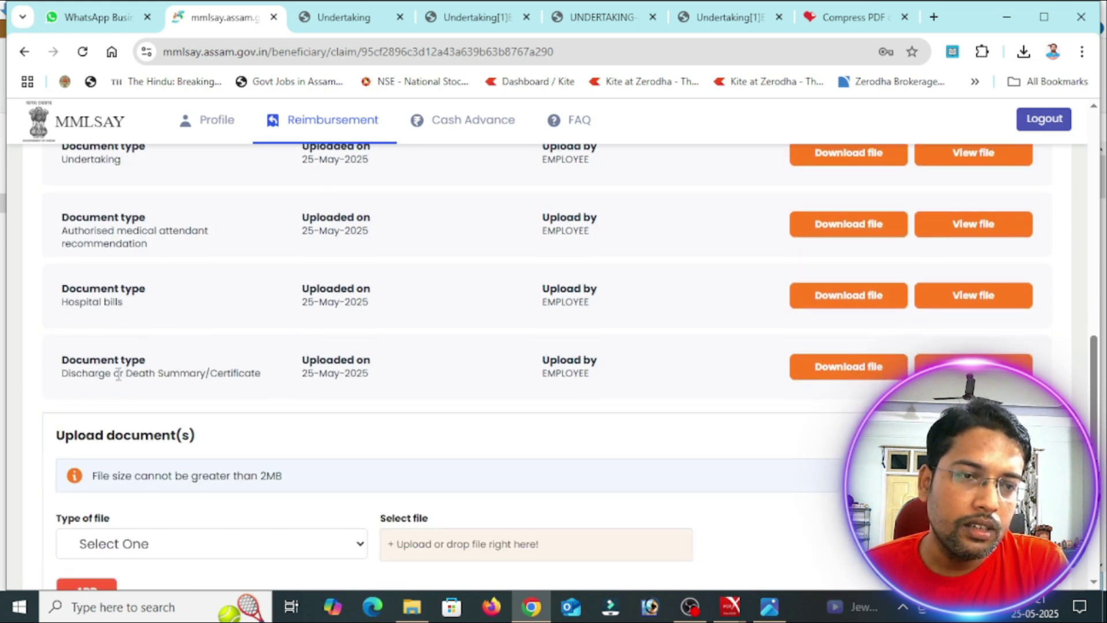
scroll(188, 372, "down", 4)
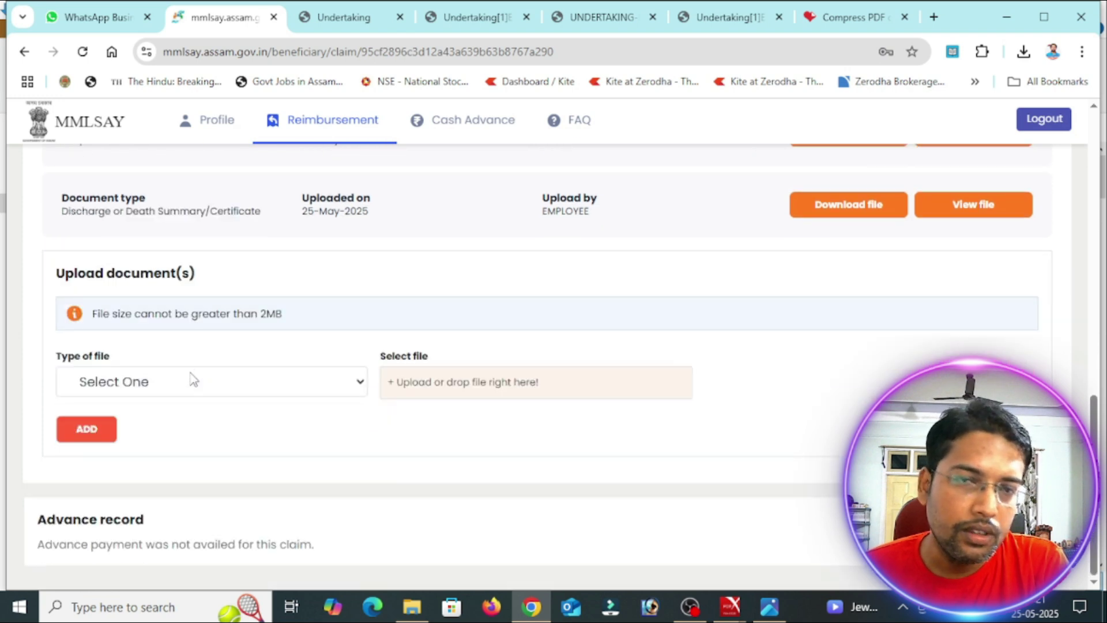
scroll(193, 380, "up", 12)
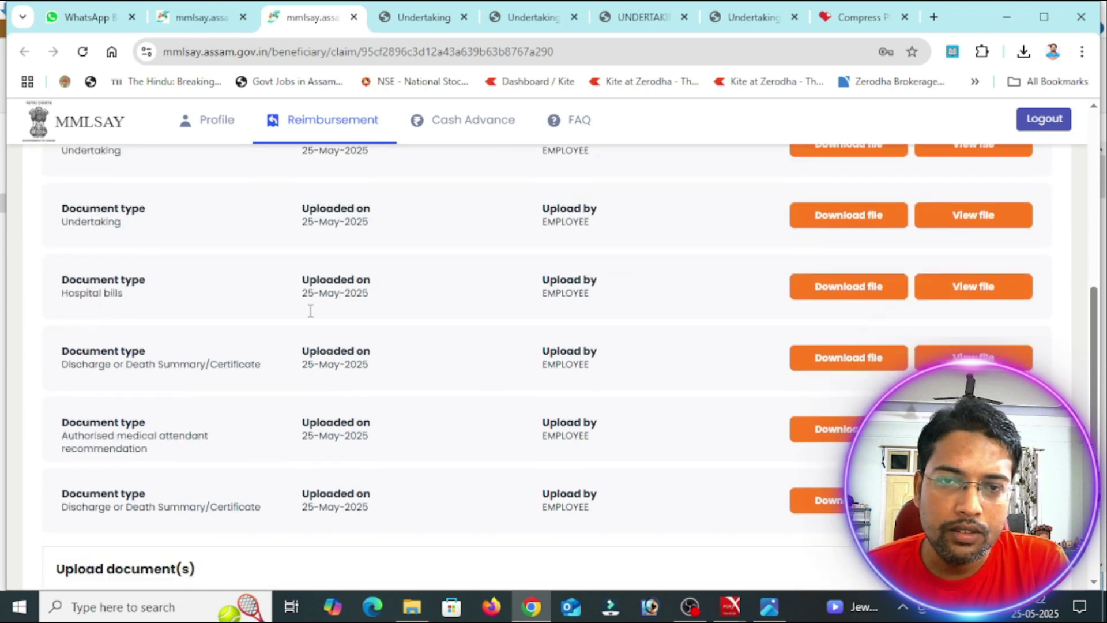
scroll(309, 311, "down", 6)
scroll(309, 312, "up", 14)
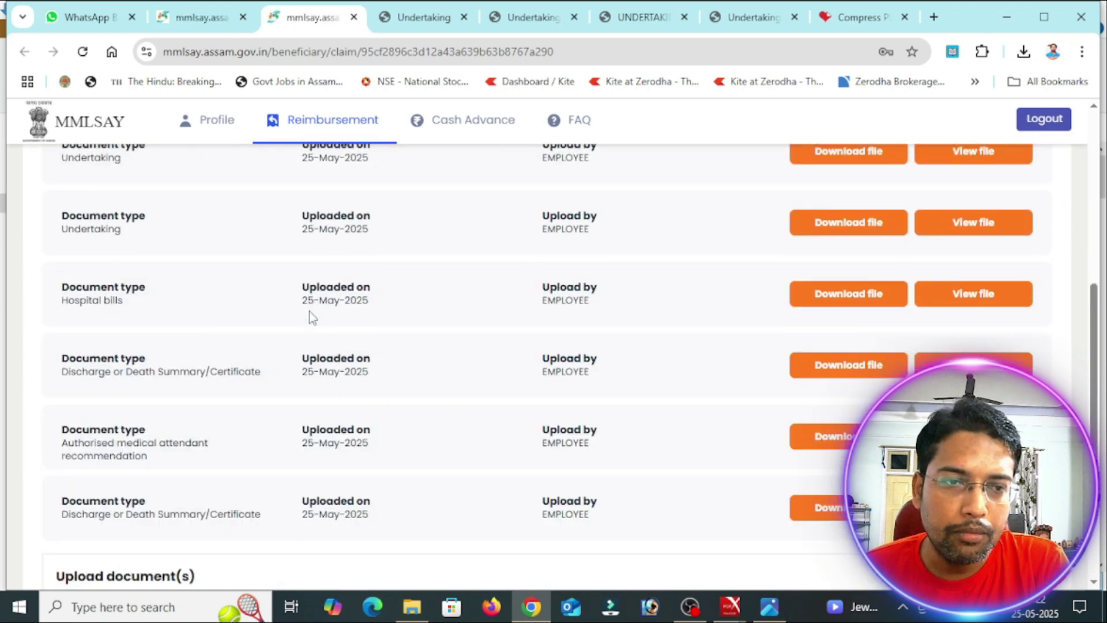
scroll(286, 311, "up", 2)
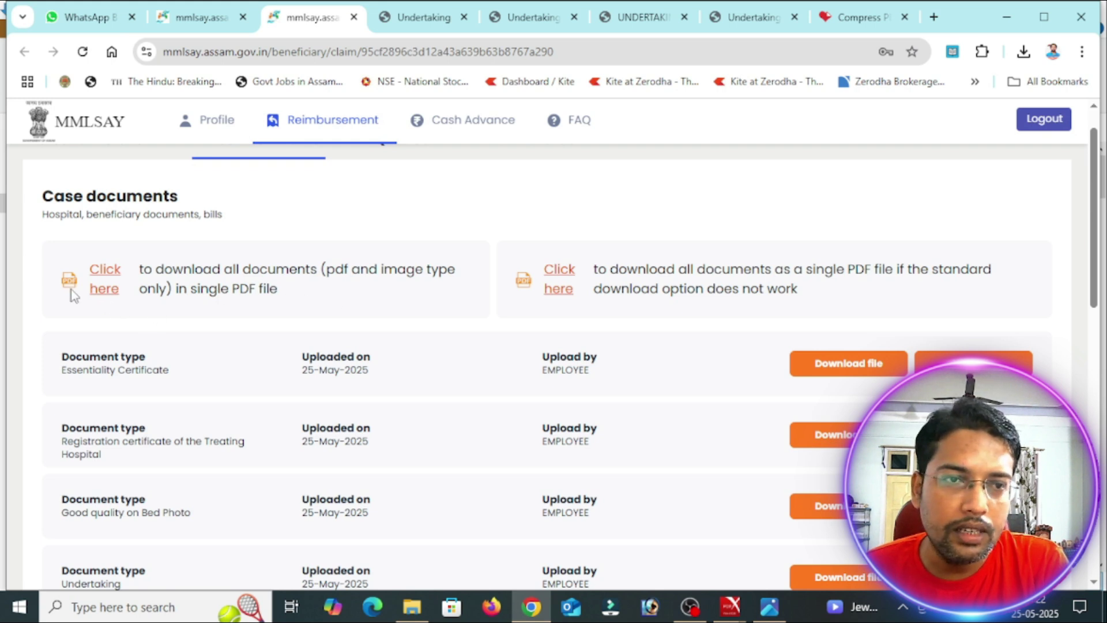
Download all case documents together as one combined PDF
left_click(99, 287)
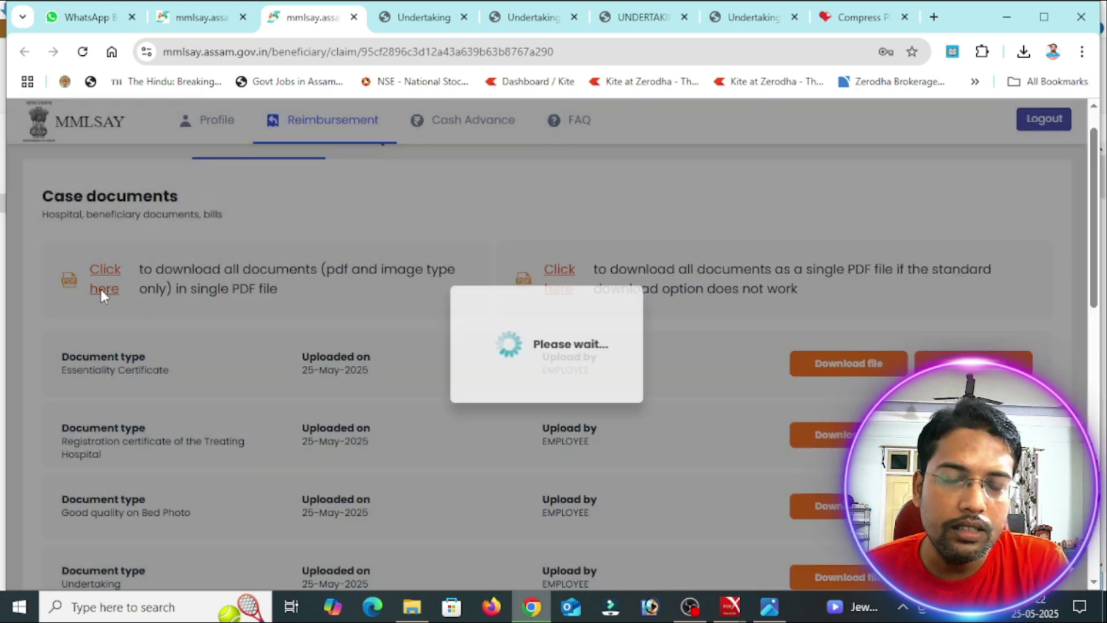
left_click(504, 199)
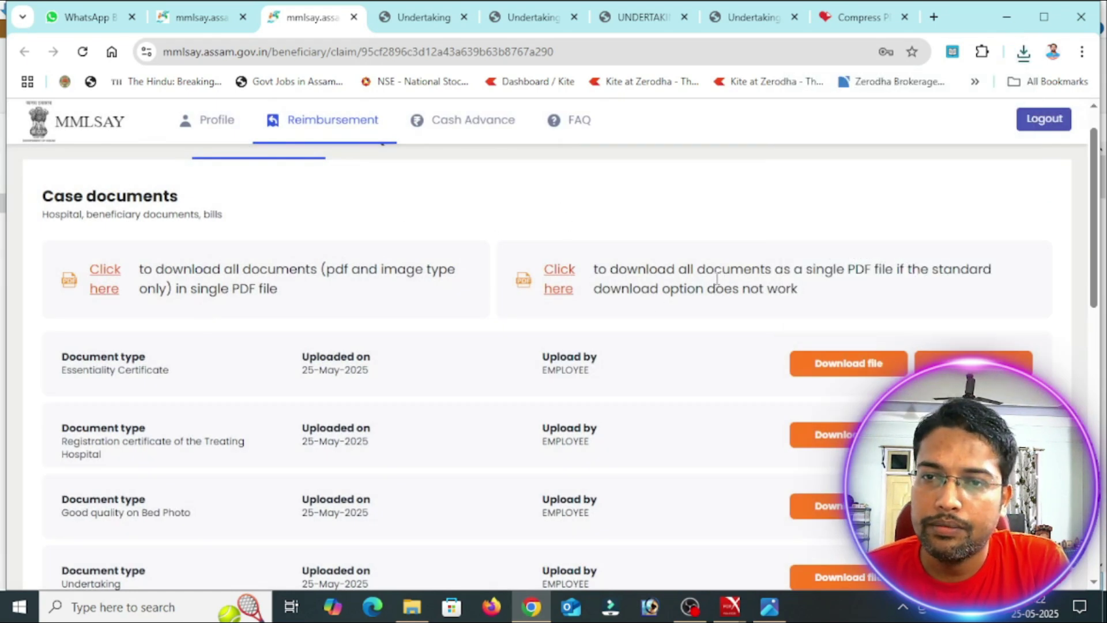
scroll(674, 313, "down", 13)
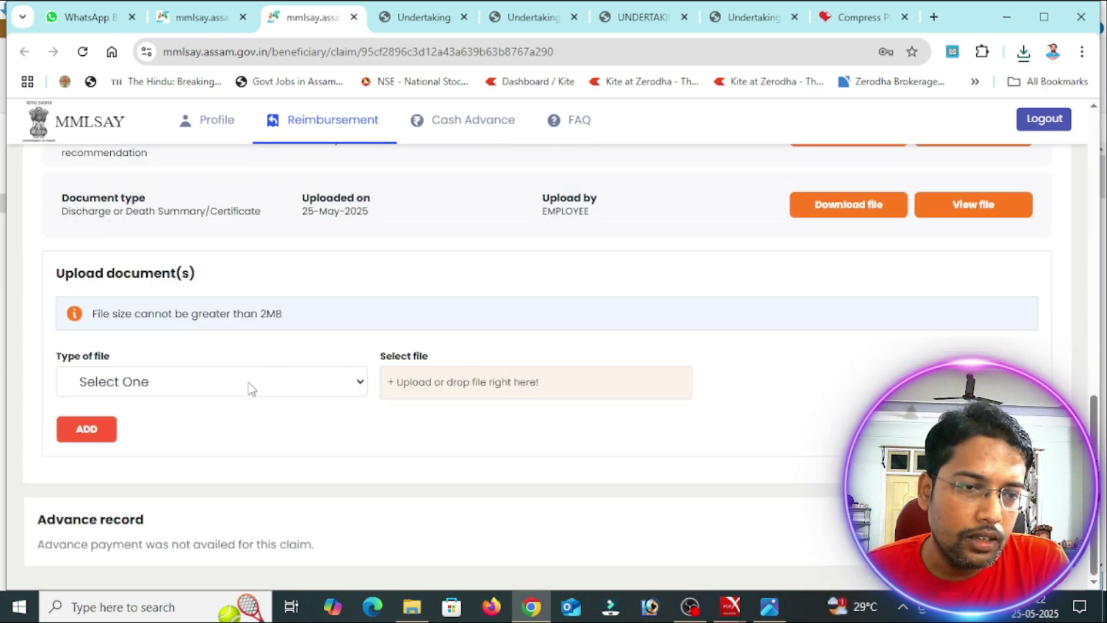
scroll(286, 305, "up", 13)
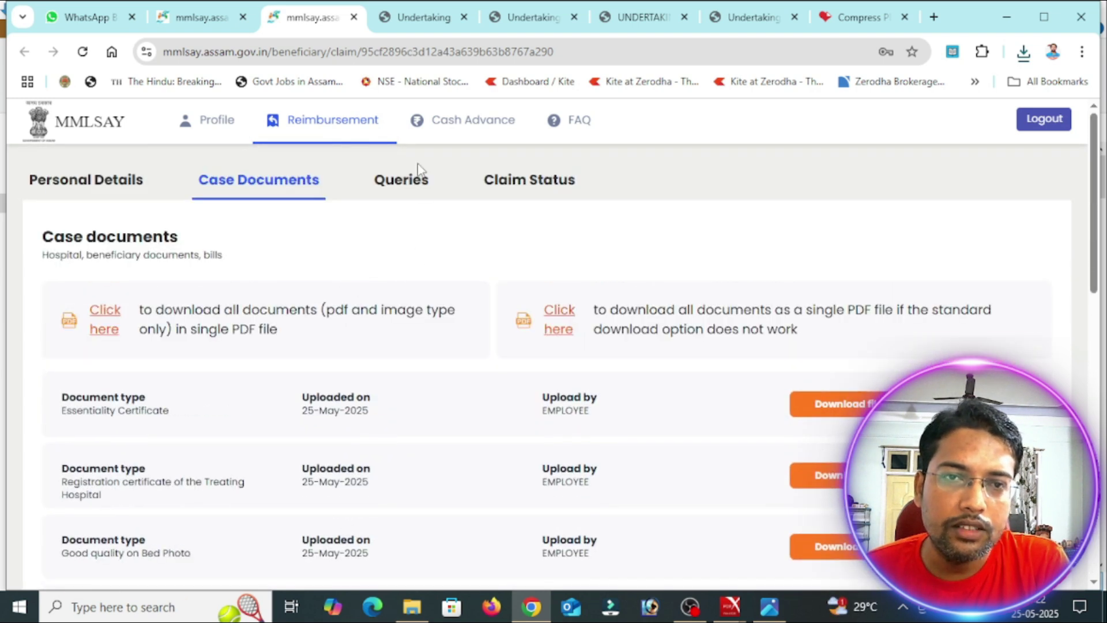
Accept the declaration on the Queries tab and e-sign the claim through Aadhaar eSign
left_click(417, 193)
left_click(61, 358)
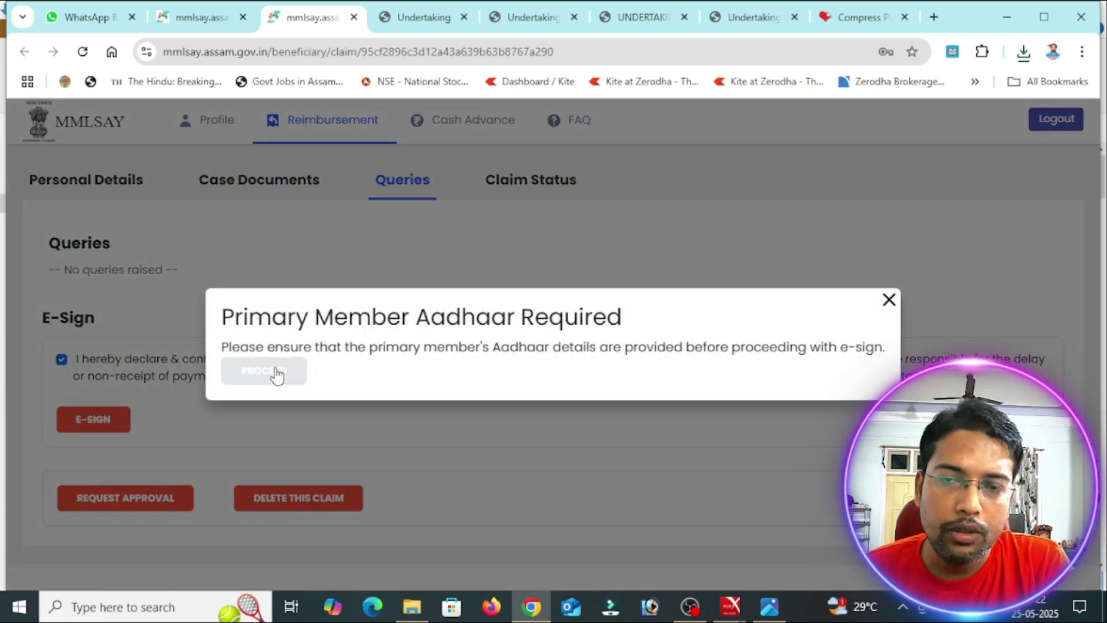
left_click(277, 373)
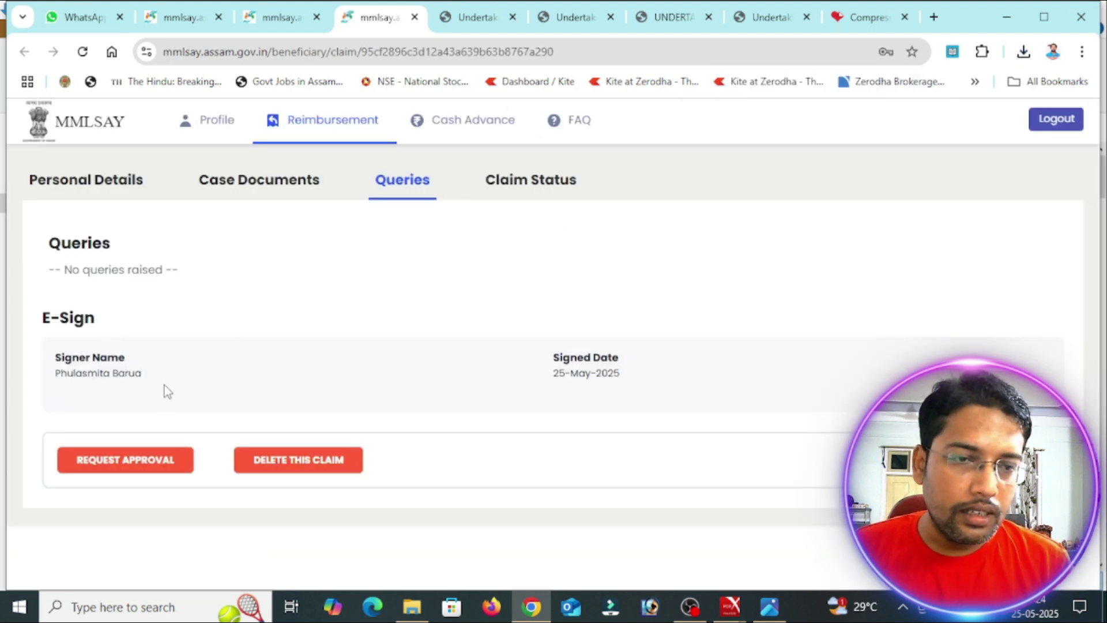
Request approval for the signed claim and confirm with YES
left_click(121, 461)
scroll(136, 429, "down", 1)
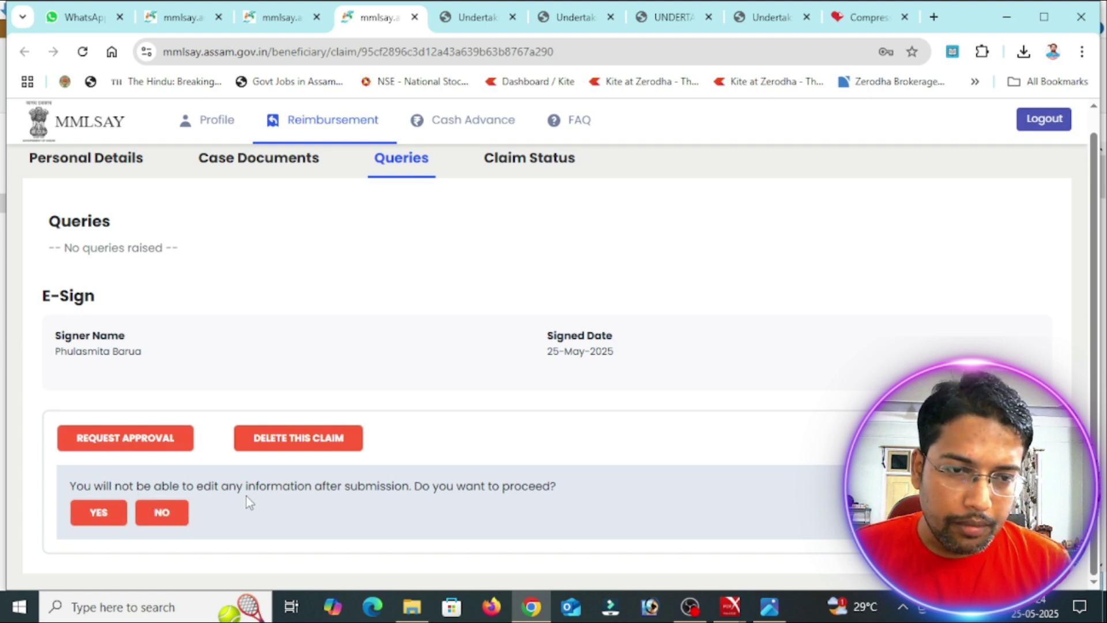
left_click(101, 511)
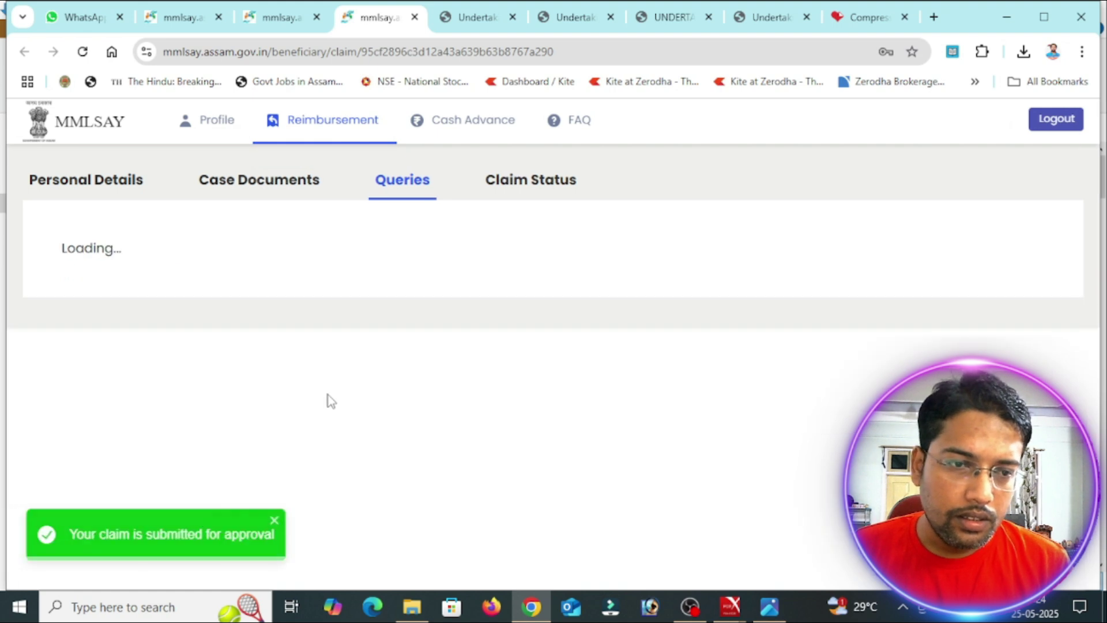